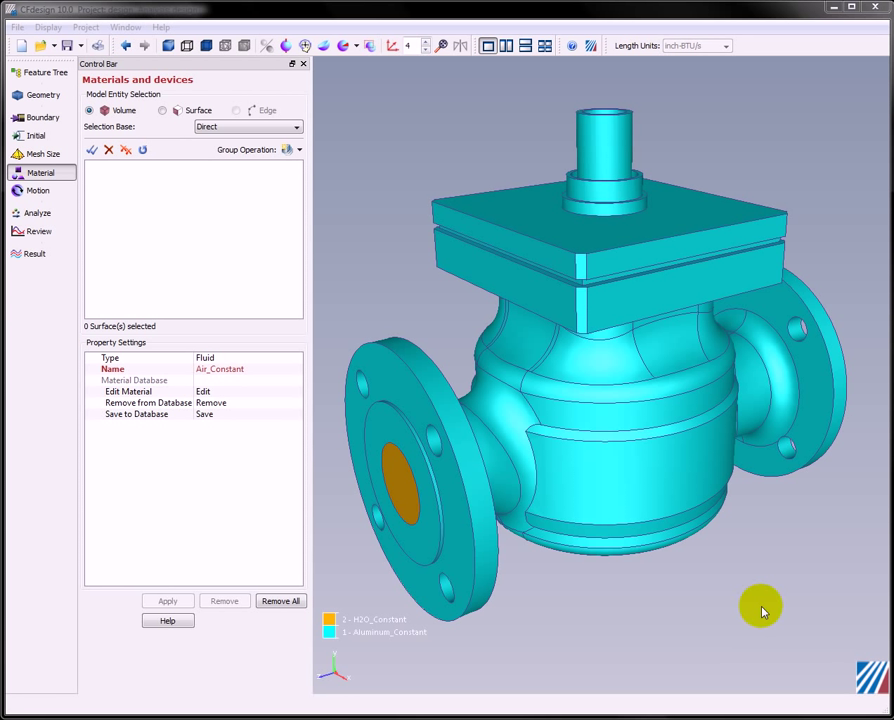
- Examine the valve's internal water volume, slotted cage and plug by hiding the surrounding parts, and restore the full assembly
mouse_move(681, 526)
middle_down()
mouse_move(671, 500)
mouse_move(672, 527)
middle_up()
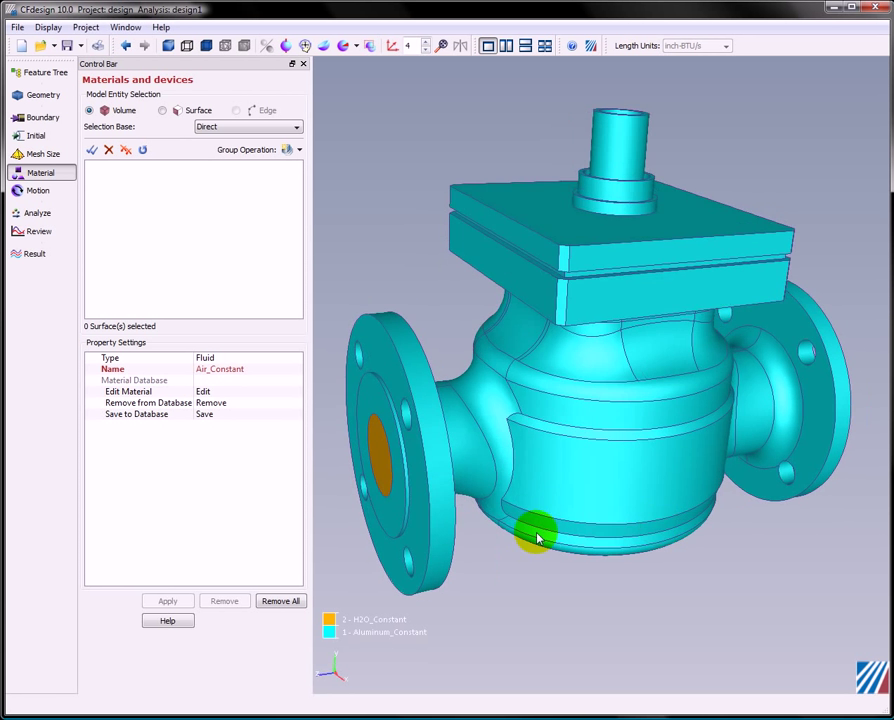
middle_drag(828, 478, 801, 449)
middle_click(645, 447)
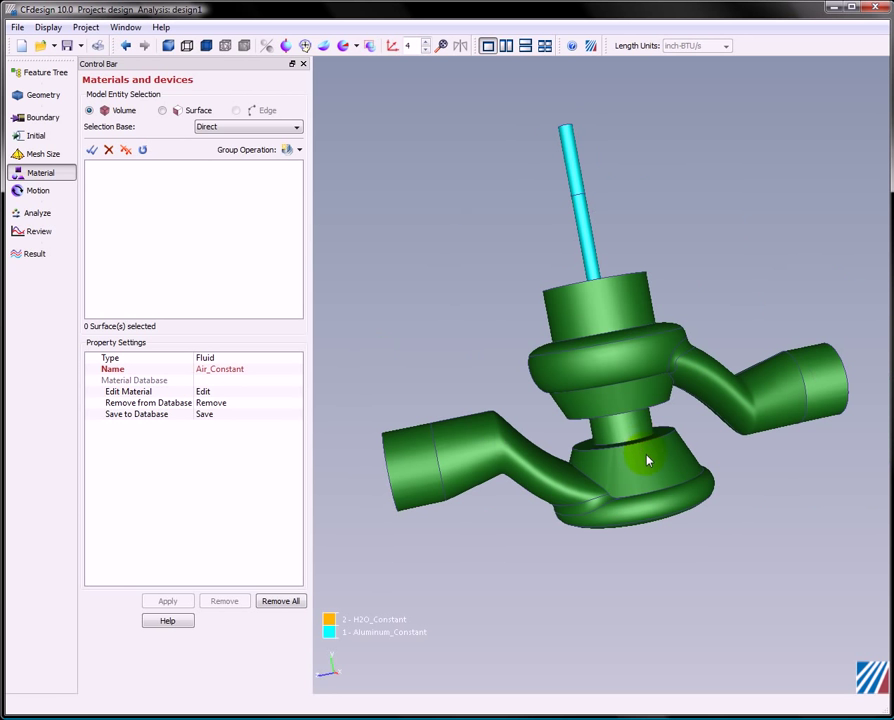
middle_click(647, 457)
drag(561, 294, 667, 426)
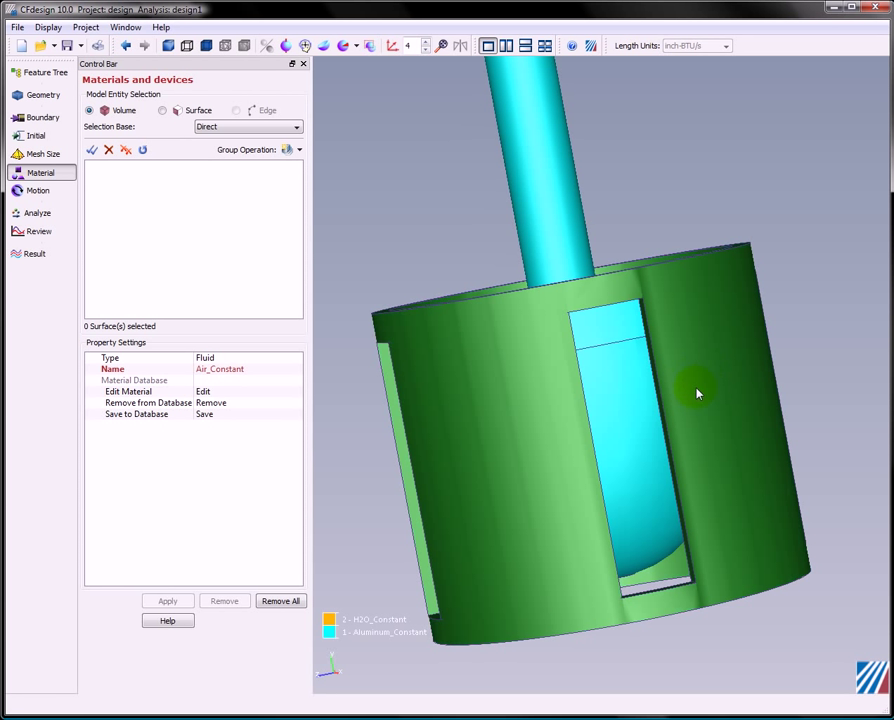
scroll(700, 385, down, 5)
middle_click(698, 394)
middle_click(738, 242)
drag(733, 262, 530, 466)
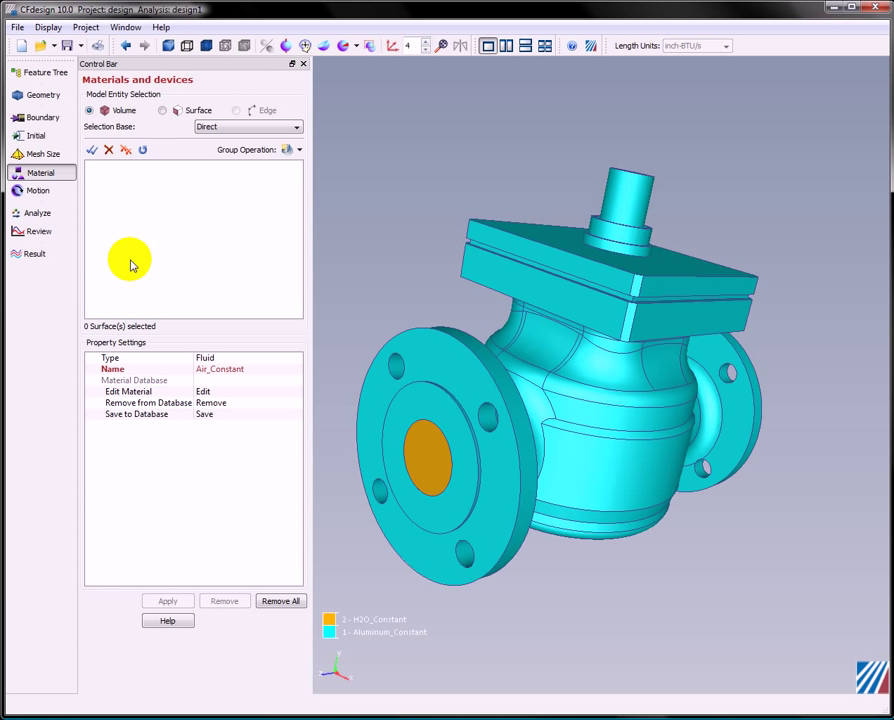
- Open the analysis results and examine the static pressure on the water volume at the inlet pipe
click(40, 258)
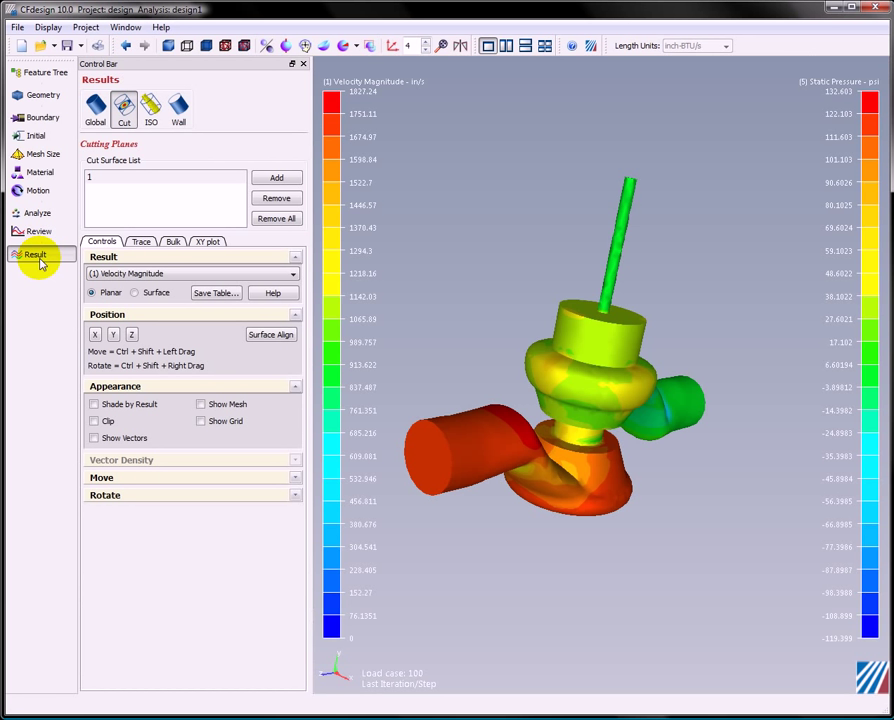
drag(751, 531, 622, 502)
drag(476, 528, 706, 286)
drag(668, 333, 767, 280)
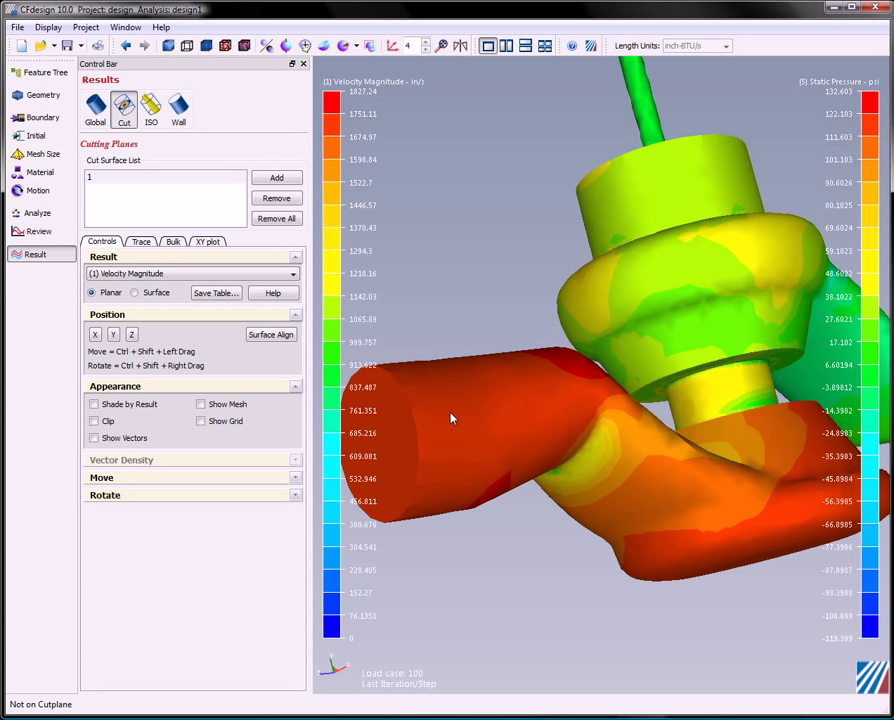
middle_drag(541, 418, 575, 415)
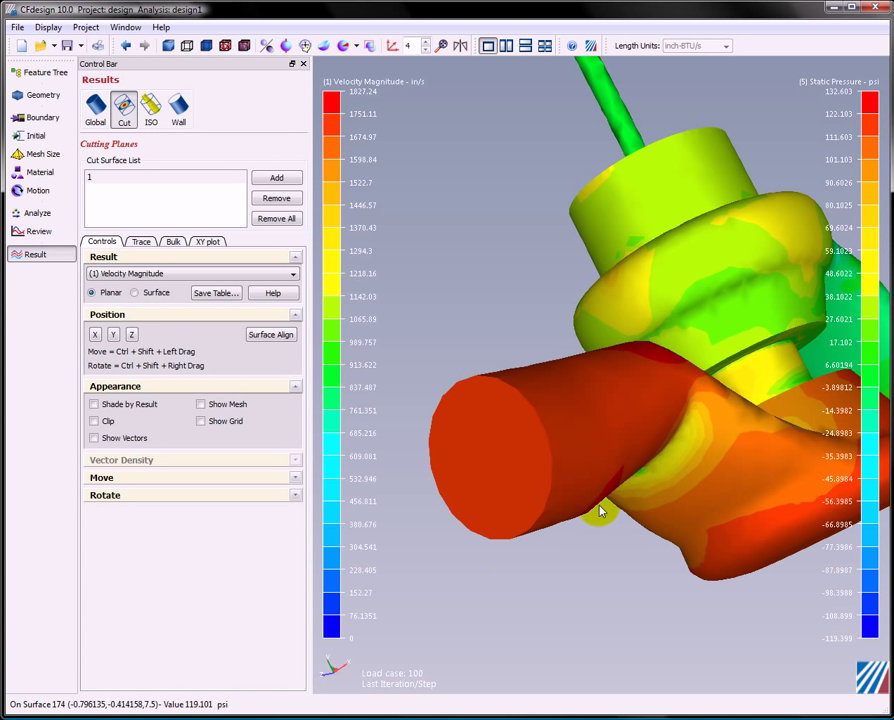
- Examine the static pressure around the bend between the inlet pipe and the lower chamber
middle_drag(735, 542, 651, 340)
right_drag(651, 340, 635, 343)
middle_drag(636, 347, 662, 302)
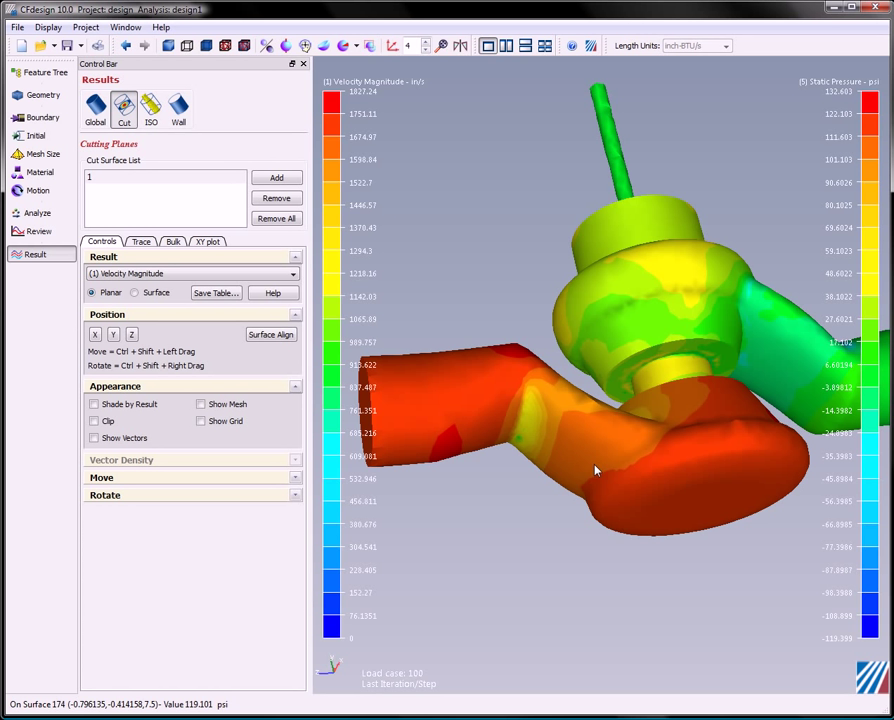
drag(468, 356, 591, 483)
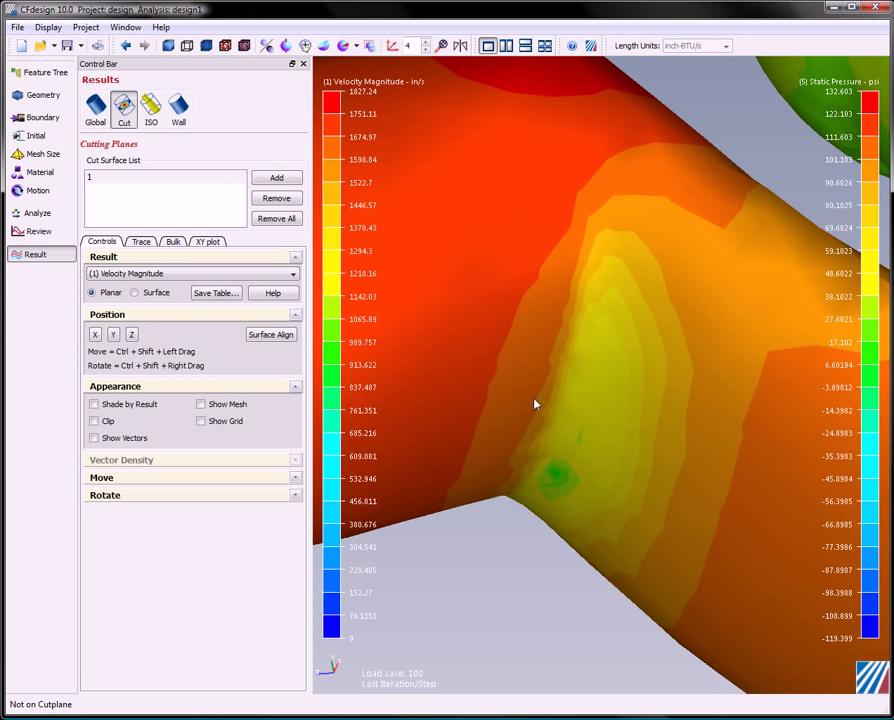
middle_drag(649, 507, 408, 430)
middle_drag(733, 330, 760, 444)
drag(571, 362, 694, 506)
- Examine the static pressure at the outlet pipe's bend and at the narrow neck between the two chambers
middle_drag(687, 498, 511, 10)
middle_drag(651, 280, 759, 290)
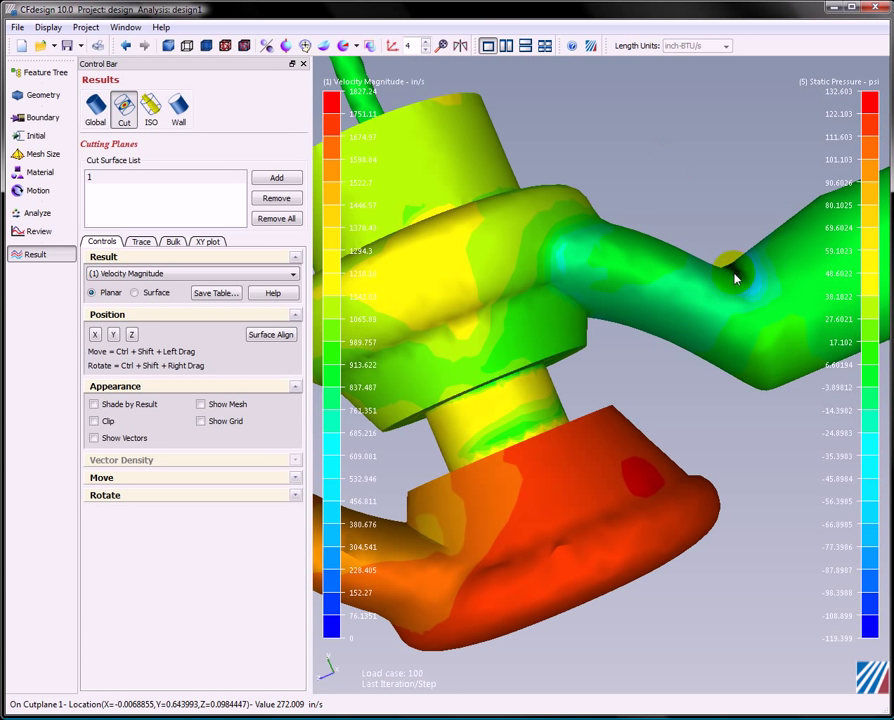
middle_drag(692, 381, 750, 292)
middle_drag(708, 352, 698, 276)
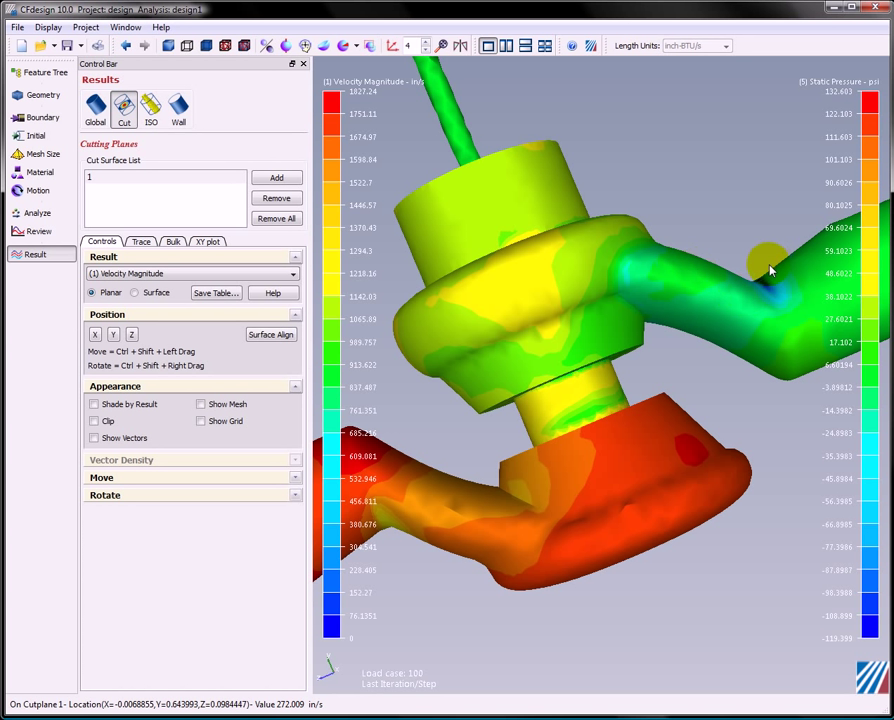
click(742, 275)
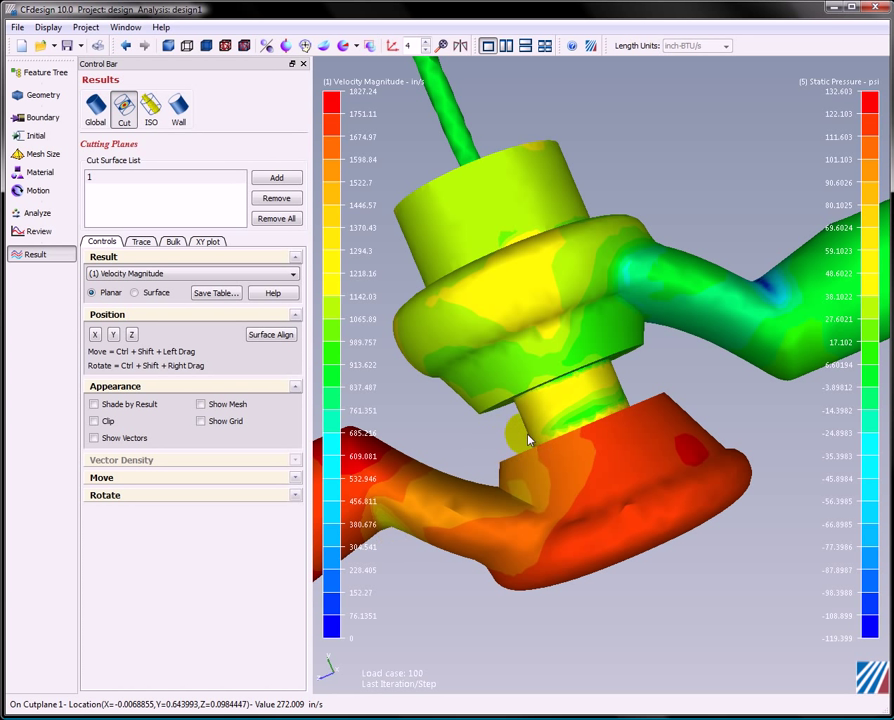
drag(541, 415, 561, 451)
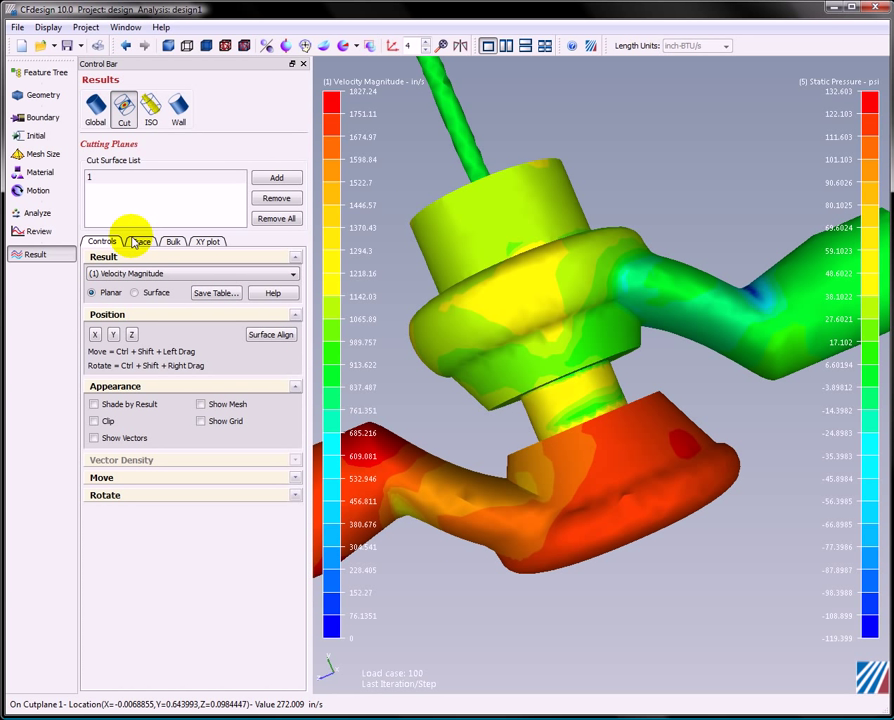
- Hide the H2O_Constant fluid material so the pressure on the cage and stem can be viewed
click(44, 71)
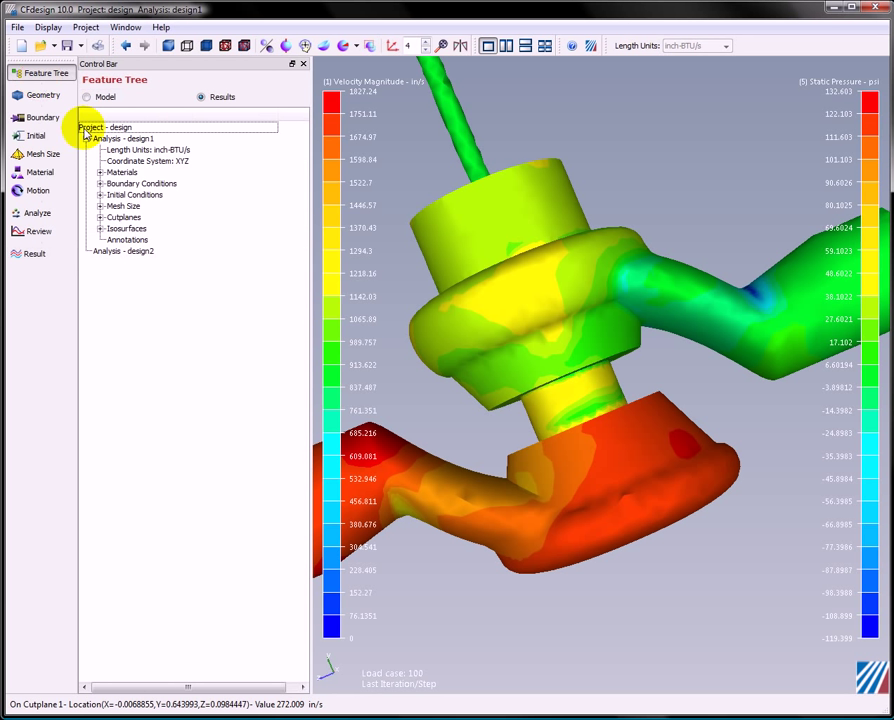
click(100, 172)
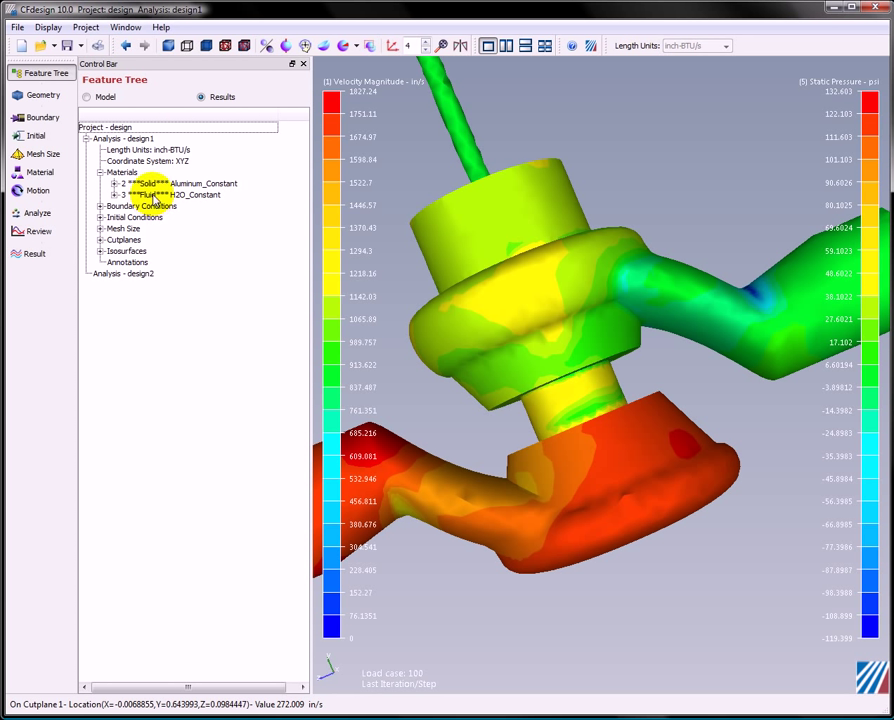
right_click(152, 194)
click(193, 309)
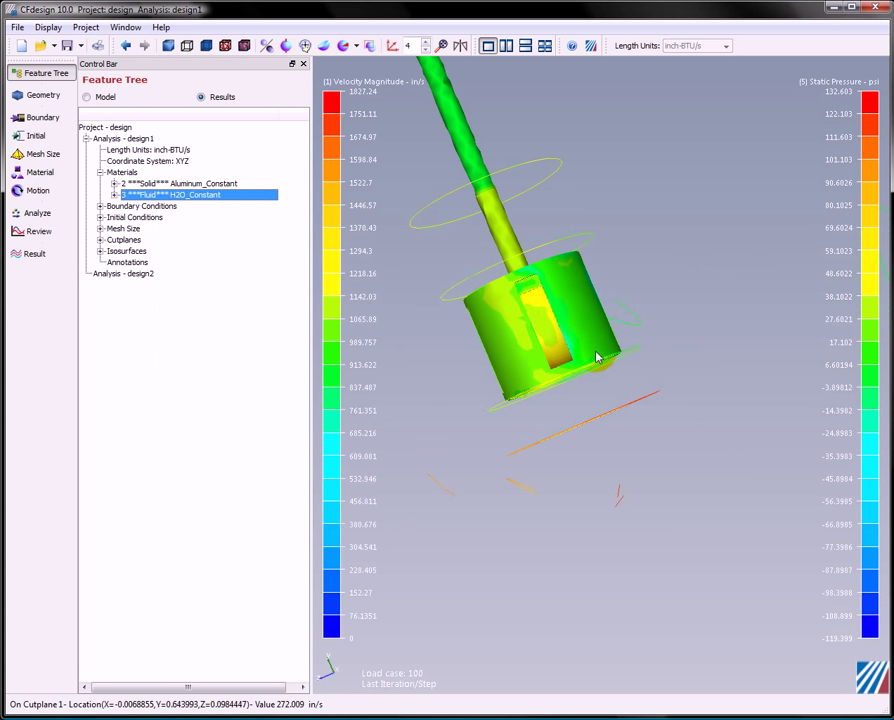
drag(597, 358, 547, 220)
drag(486, 246, 561, 449)
- Shade the cutting plane by velocity magnitude and examine the flow through the valve
click(38, 254)
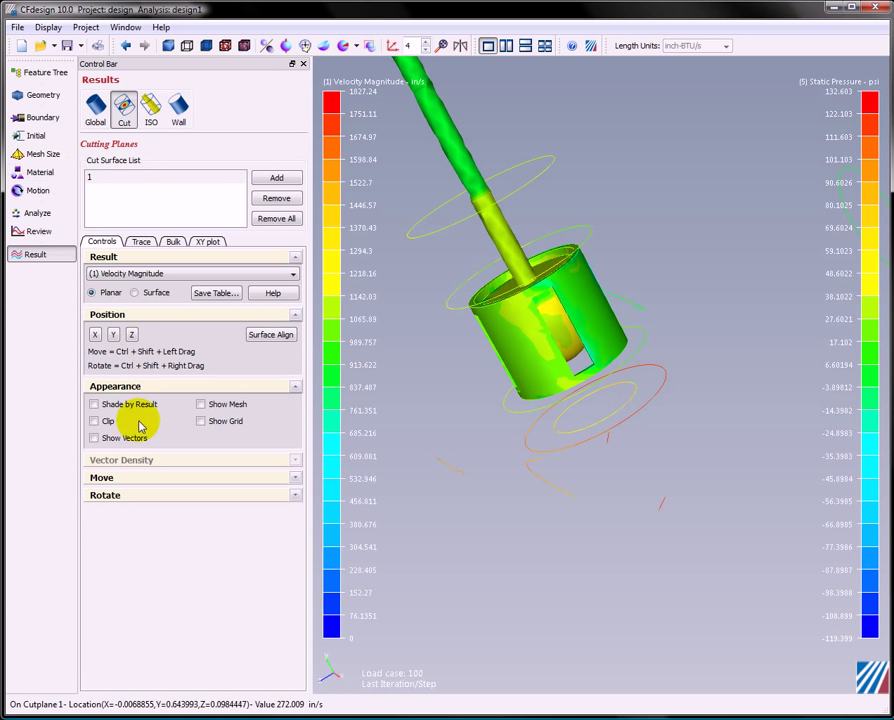
click(110, 404)
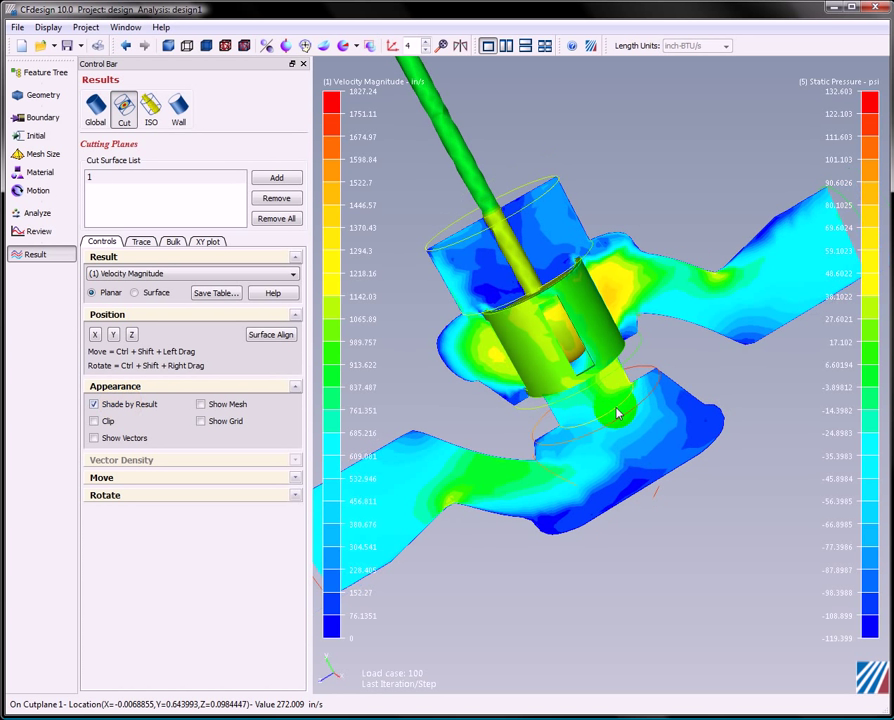
middle_drag(617, 413, 640, 381)
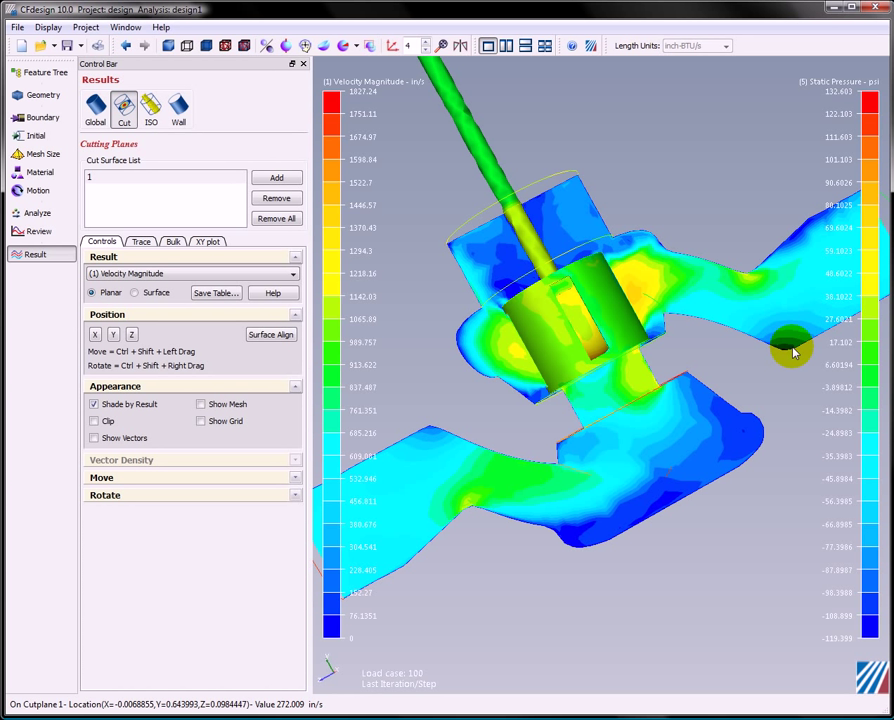
- Replace the cutting plane's result shading with velocity vectors and set their same-length value to 0.036
click(114, 440)
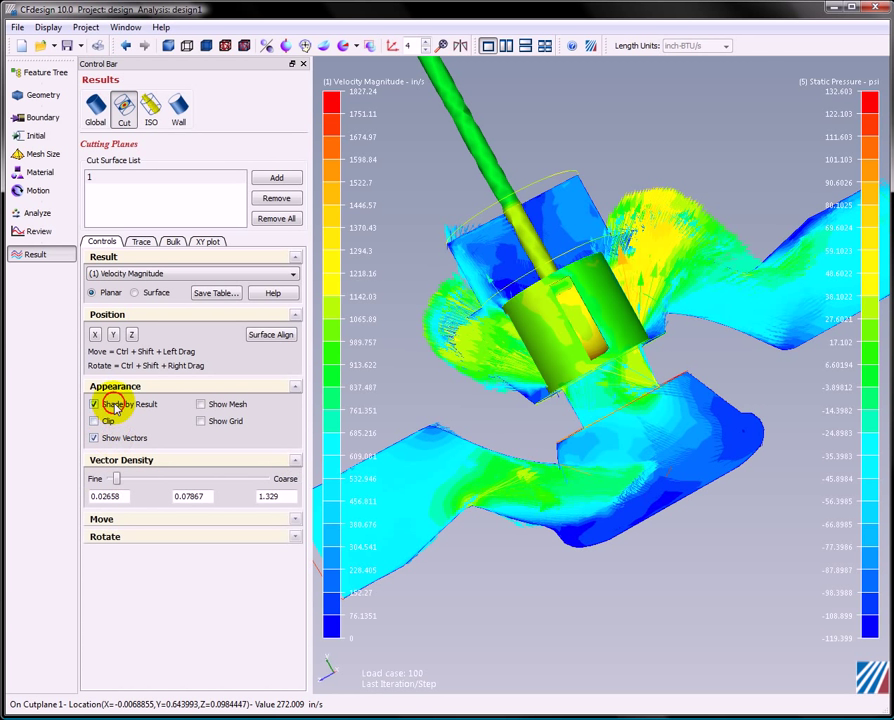
click(95, 404)
click(95, 105)
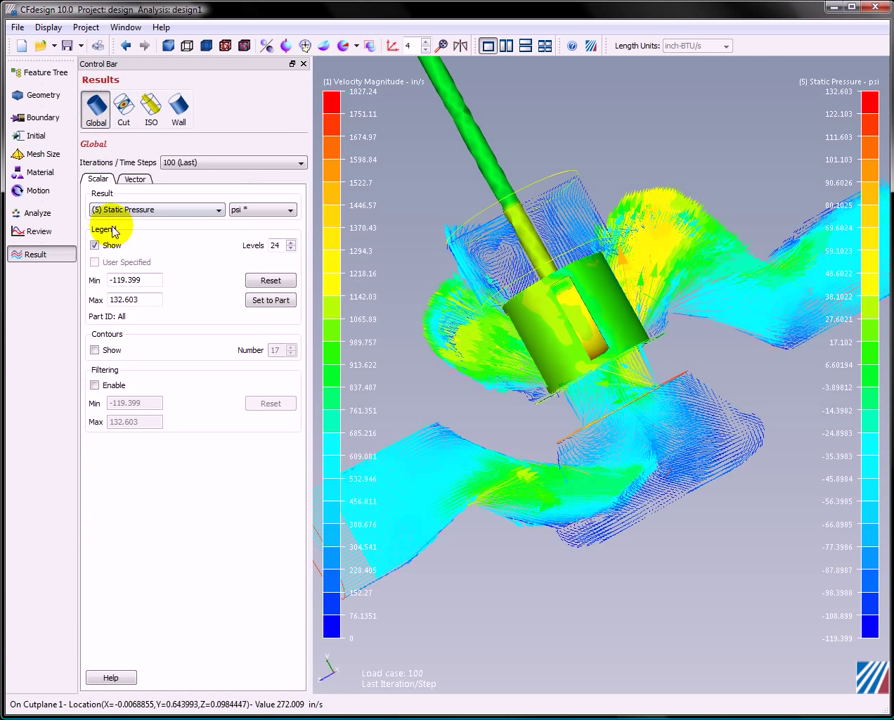
click(134, 180)
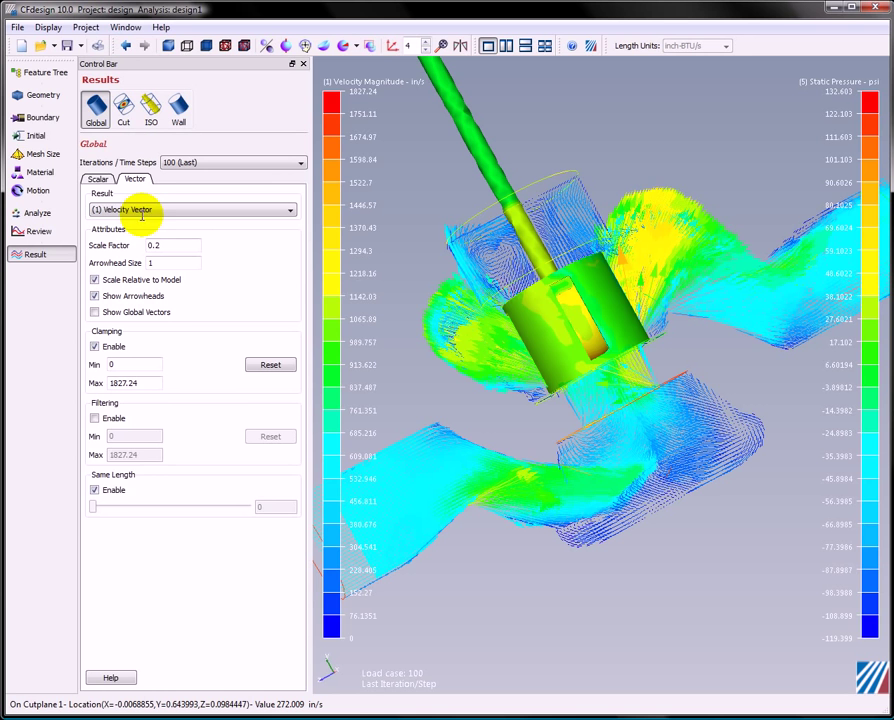
click(96, 490)
drag(95, 506, 102, 507)
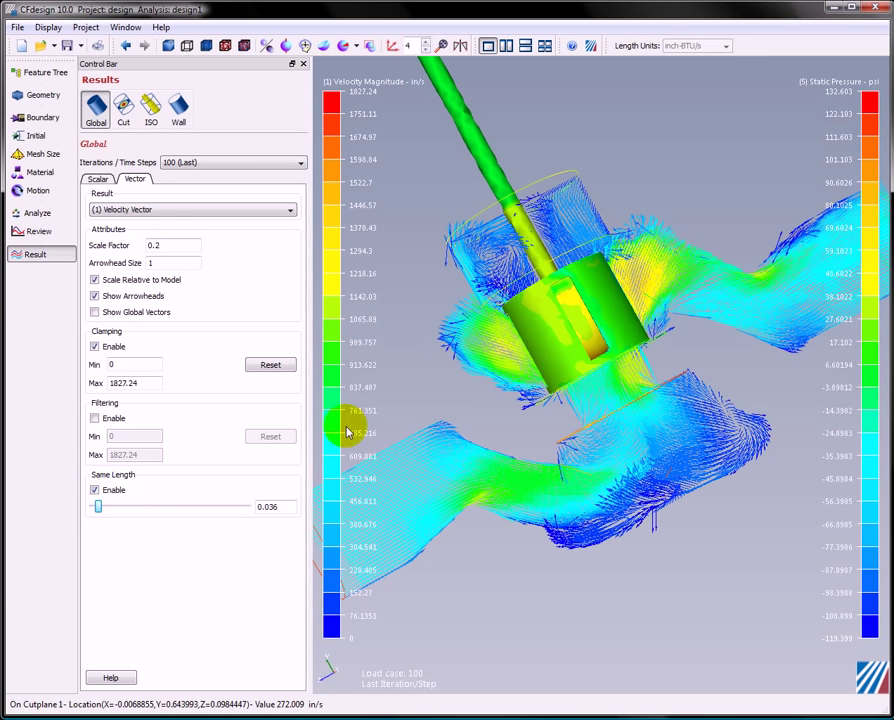
- Examine the velocity vectors for recirculation in the lower chamber and in the upper chamber around the stem
scroll(690, 556, up, 5)
middle_drag(731, 591, 781, 513)
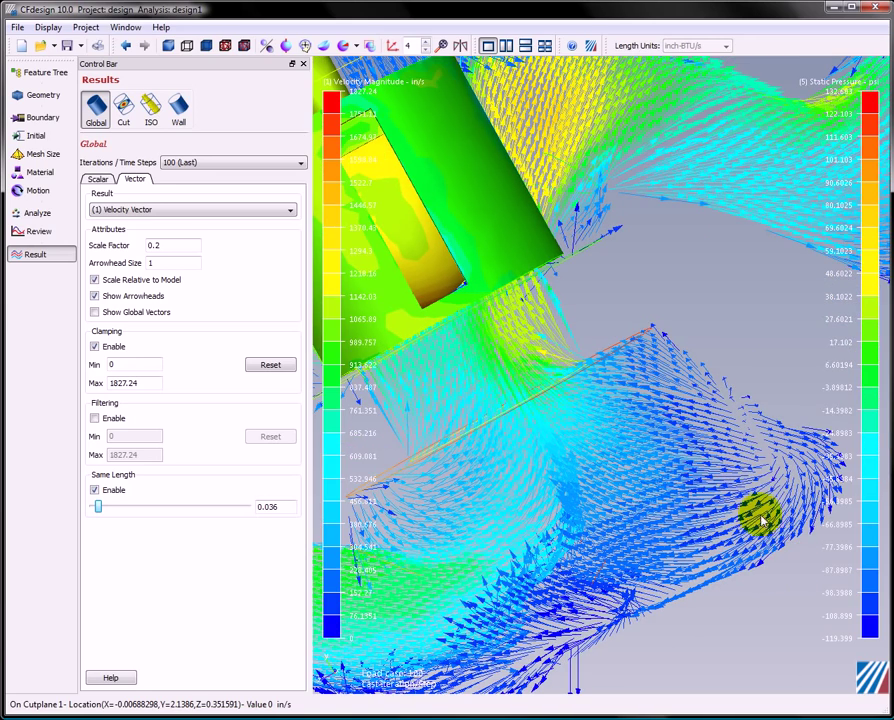
middle_drag(722, 470, 535, 634)
middle_drag(627, 598, 486, 405)
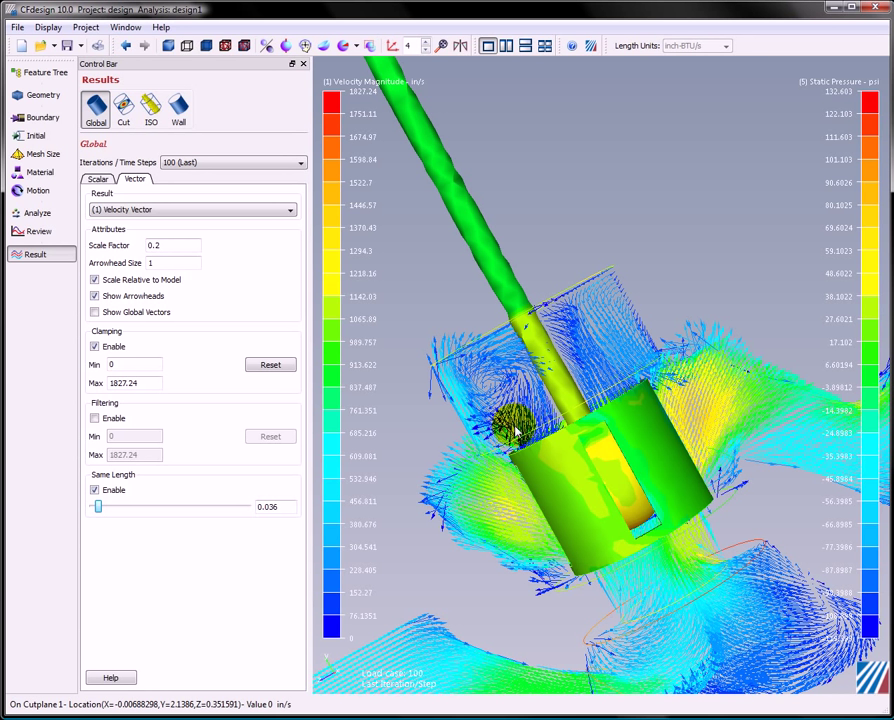
middle_drag(536, 502, 598, 400)
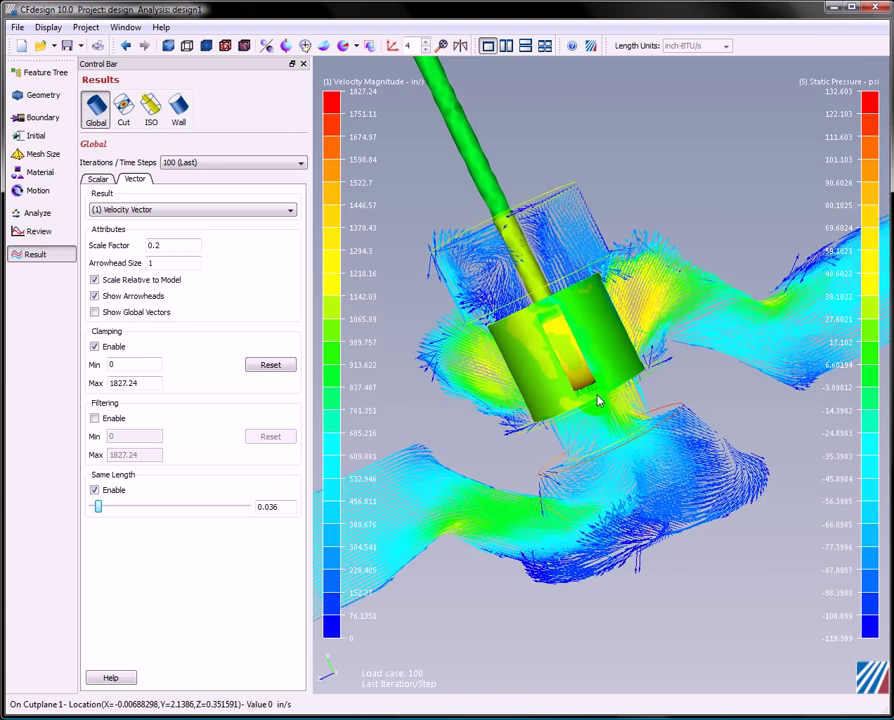
- Hide the slotted cage to expose the plug among the velocity vectors
scroll(698, 289, up, 5)
scroll(579, 112, down, 2)
middle_drag(663, 344, 849, 399)
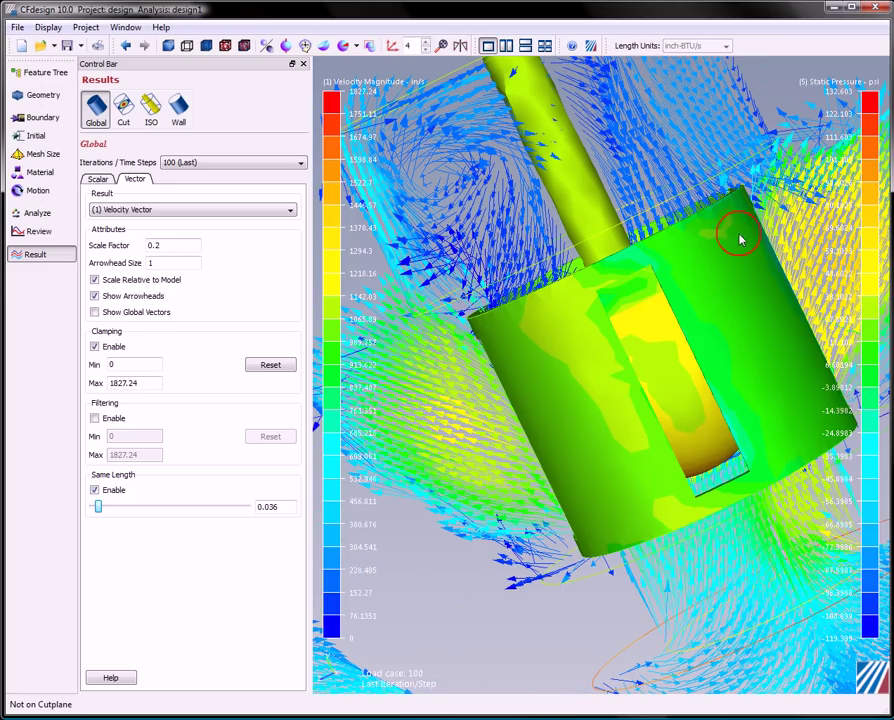
scroll(732, 176, down, 2)
middle_drag(738, 242, 600, 372)
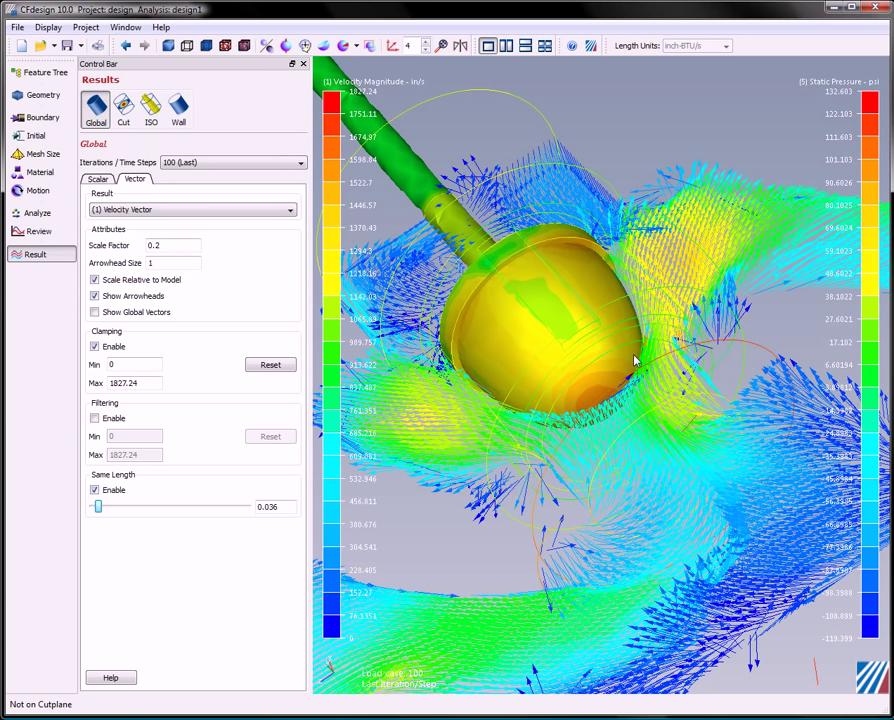
- Fit the static pressure legend range to the stem part and examine the pressure distribution on its plug
click(100, 180)
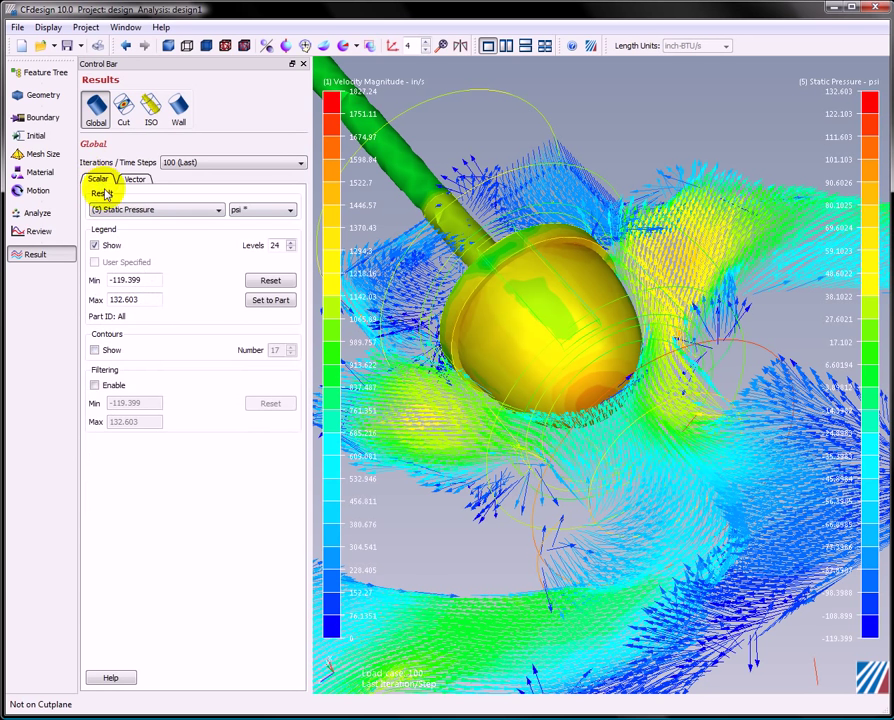
click(278, 308)
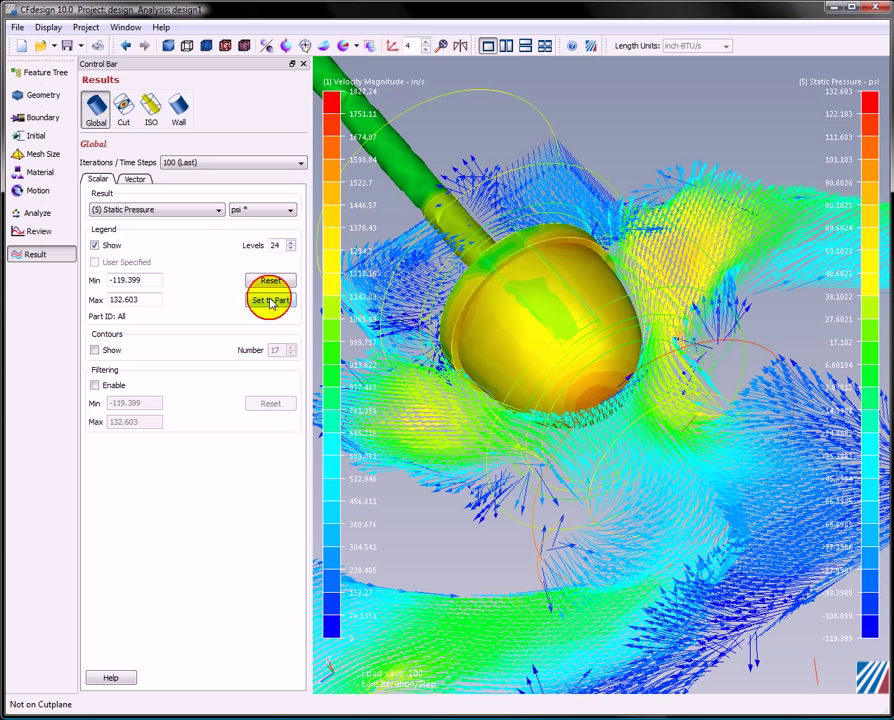
click(500, 336)
middle_drag(550, 413, 614, 384)
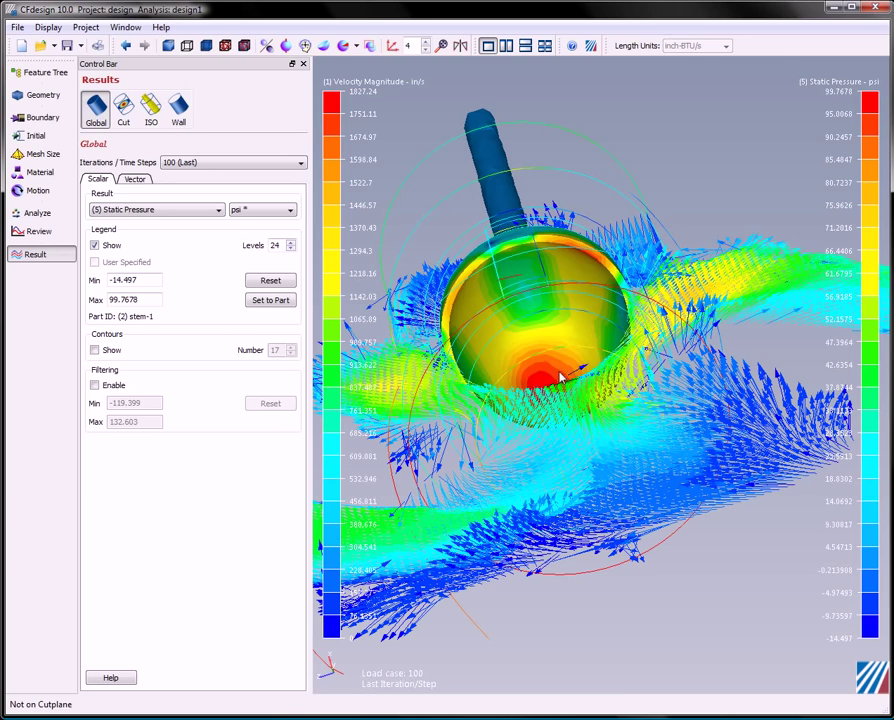
middle_drag(538, 384, 594, 461)
middle_drag(605, 477, 609, 489)
drag(457, 423, 732, 584)
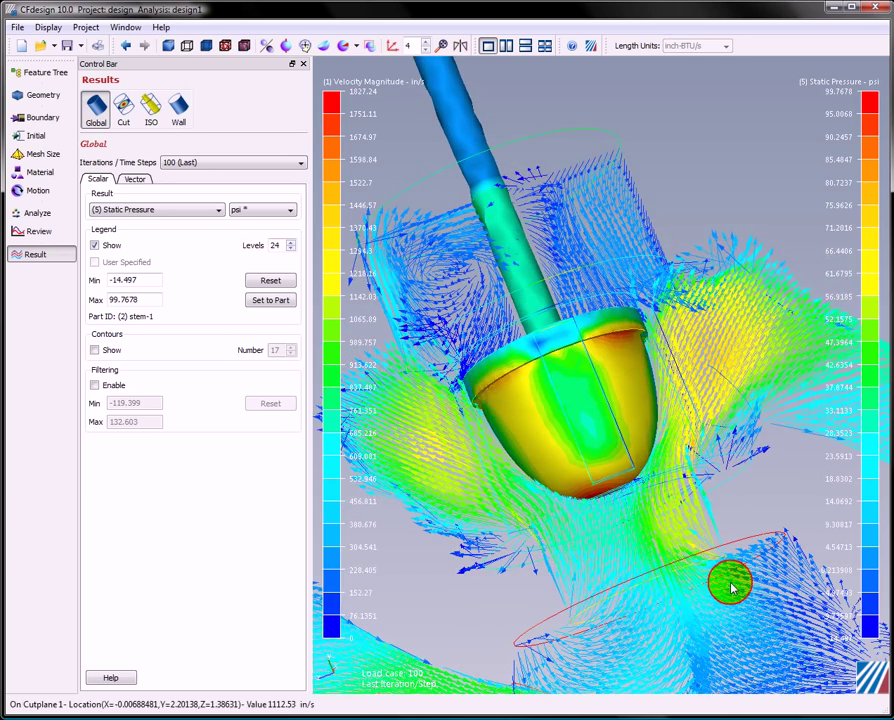
scroll(604, 262, down, 3)
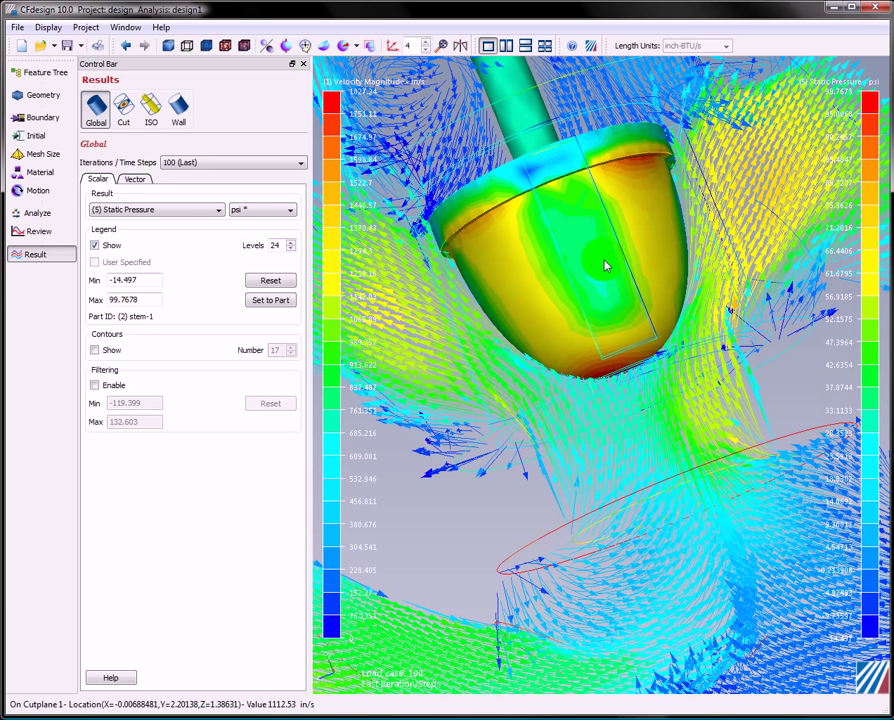
- Create an XY plot of velocity magnitude on the cutting plane through six points running outward from the plug's right flank
click(123, 108)
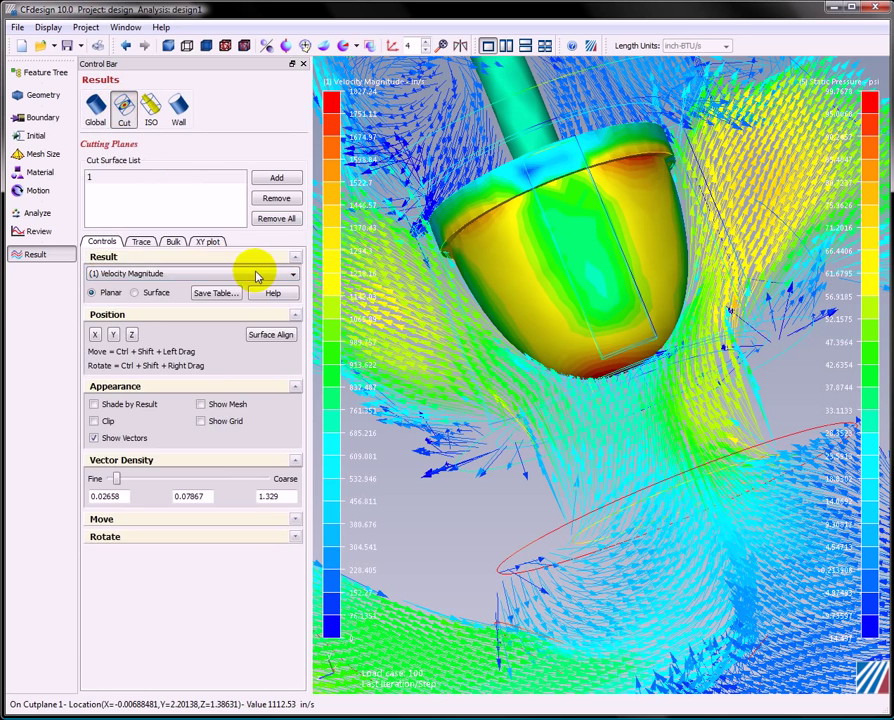
click(210, 243)
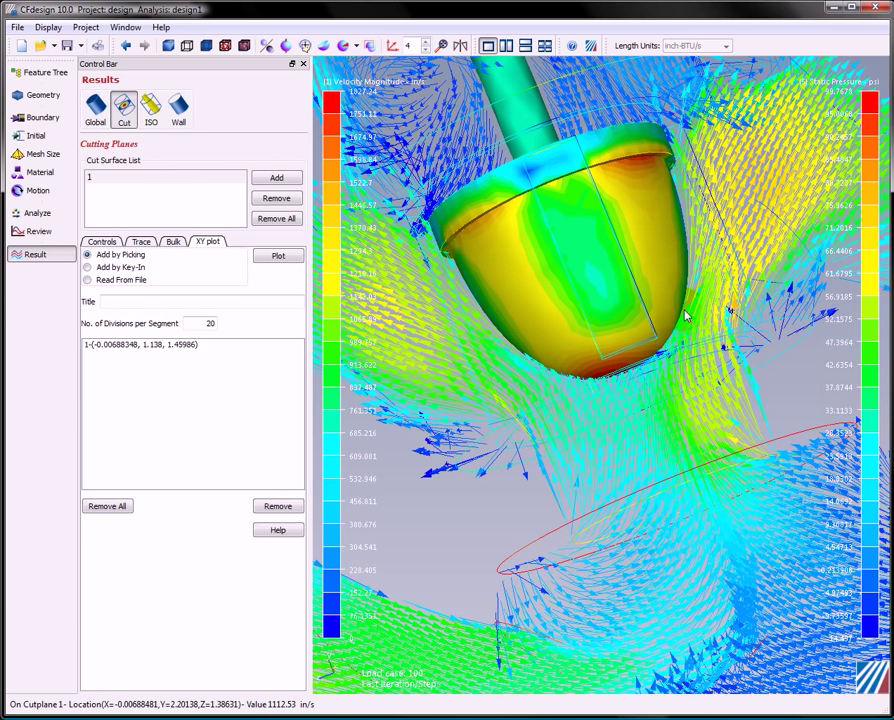
click(685, 313)
click(712, 318)
click(724, 320)
click(740, 322)
click(748, 336)
click(734, 354)
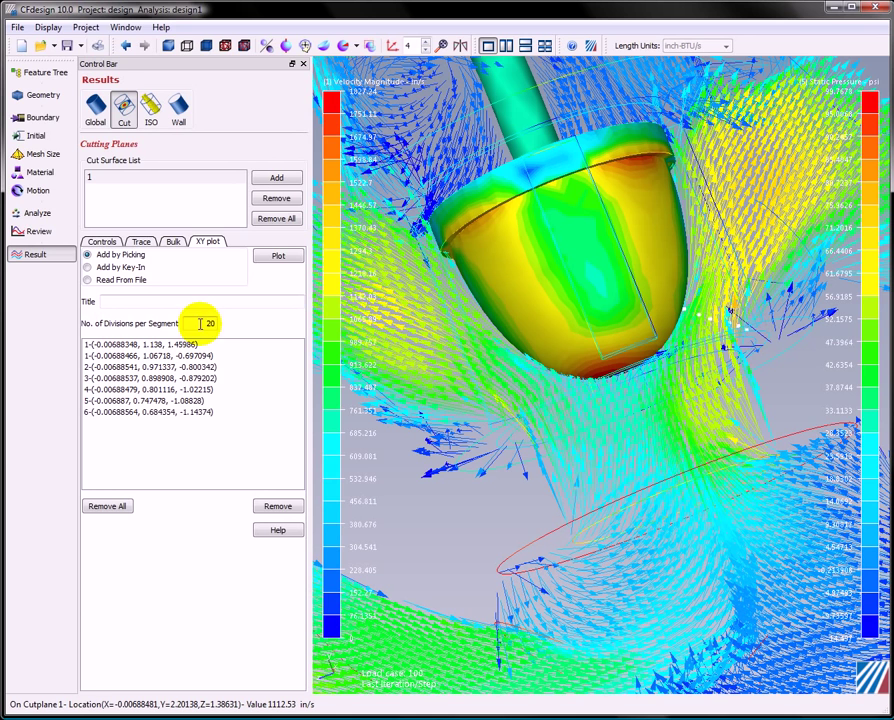
click(276, 258)
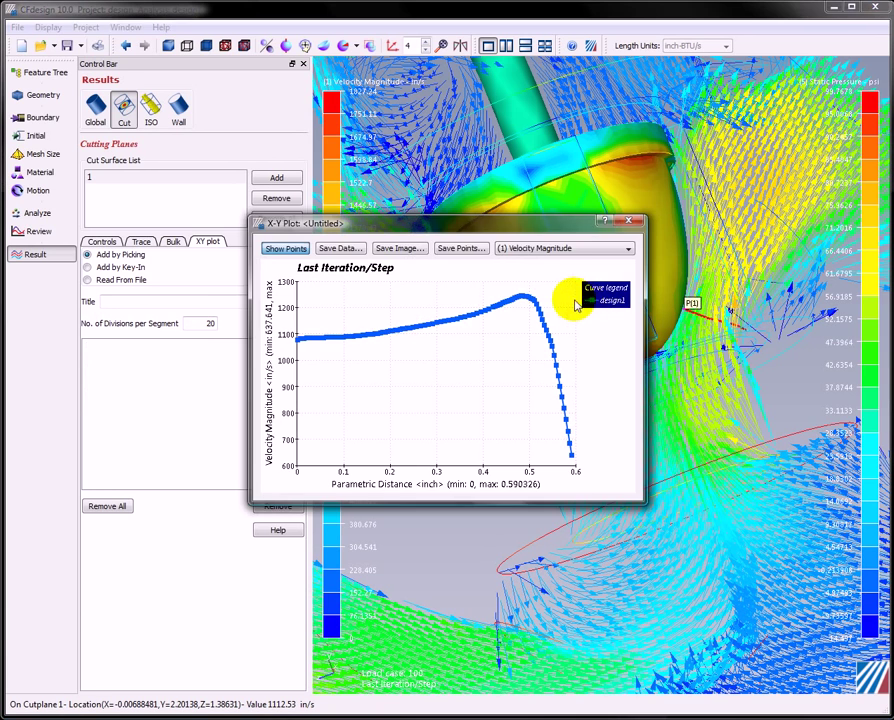
drag(558, 232, 792, 426)
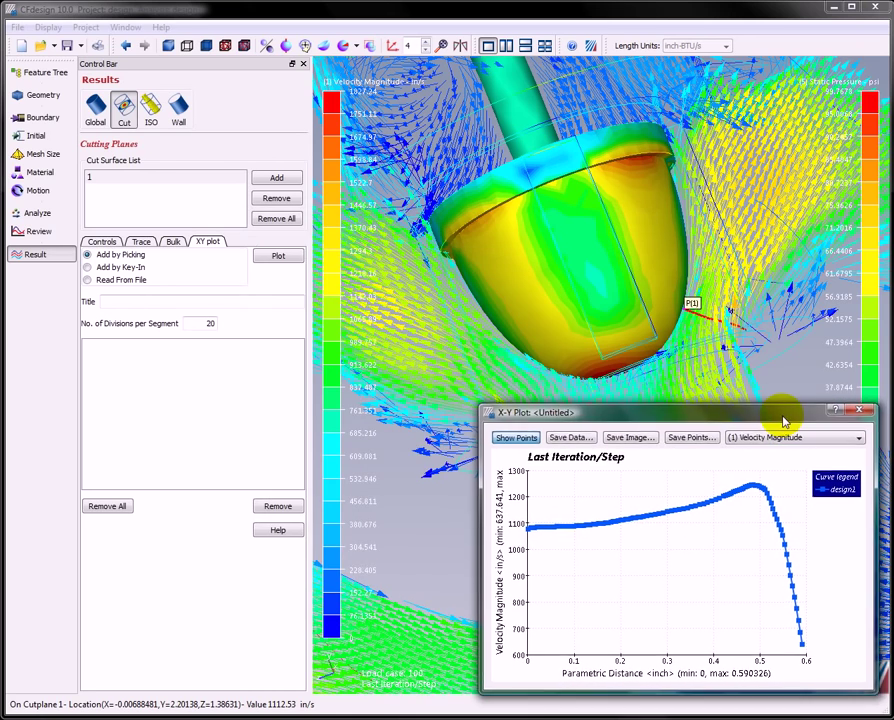
- Plot velocity magnitude through six points leading up to the plug's lower left flank, compare it with the first plot and close both
click(669, 219)
middle_drag(668, 219, 684, 159)
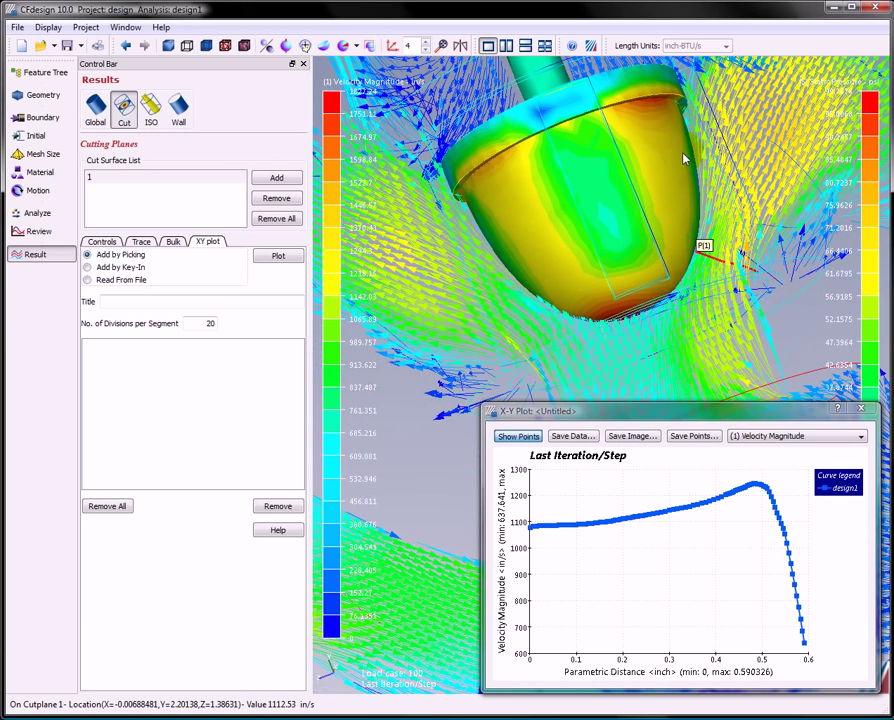
click(512, 366)
click(512, 344)
click(522, 322)
click(528, 310)
click(534, 292)
click(531, 296)
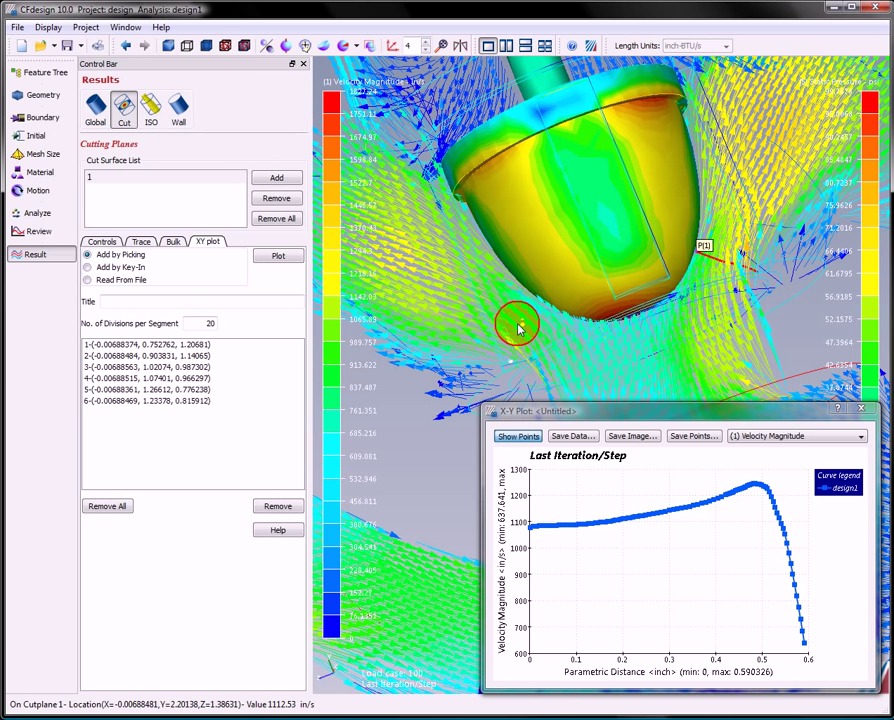
click(278, 256)
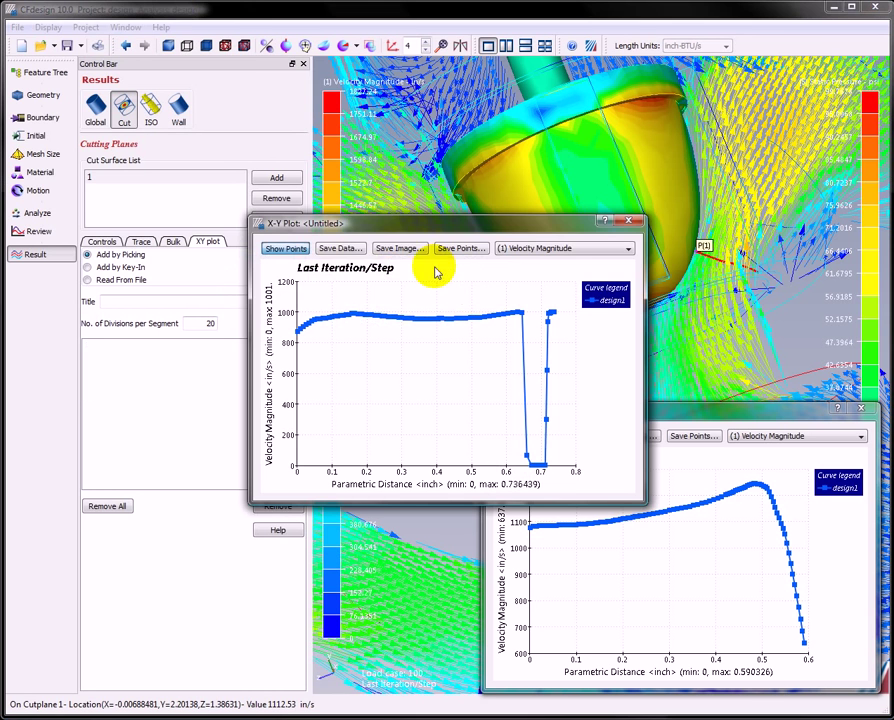
drag(505, 224, 282, 413)
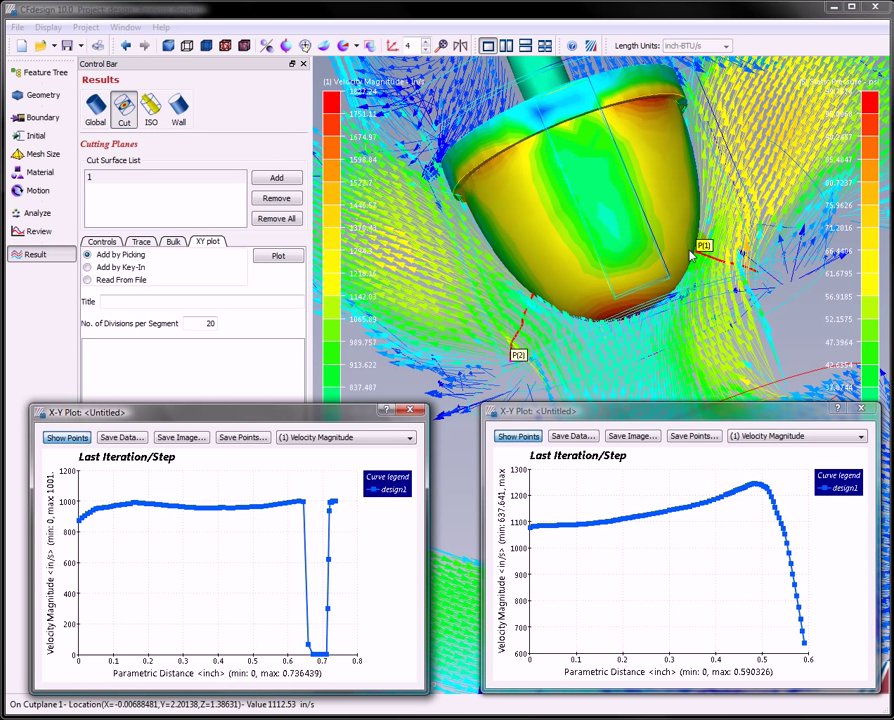
click(414, 411)
click(860, 409)
- Show the velocity magnitude iso surface coloured by static pressure around the whole valve
right_drag(690, 426, 620, 210)
drag(621, 210, 622, 200)
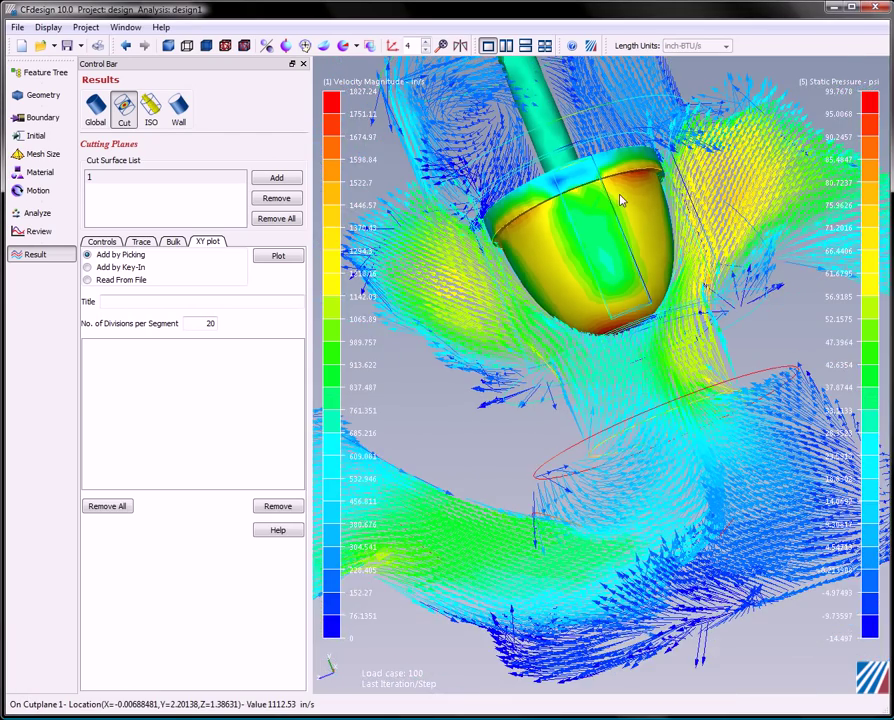
right_drag(622, 230, 621, 278)
middle_drag(598, 238, 674, 306)
drag(674, 308, 660, 266)
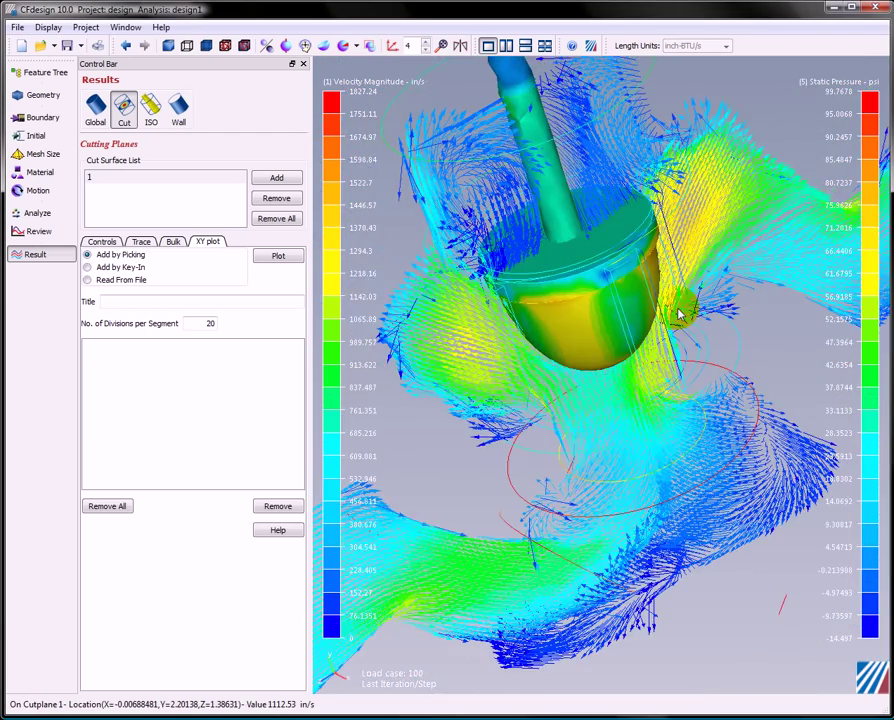
click(150, 110)
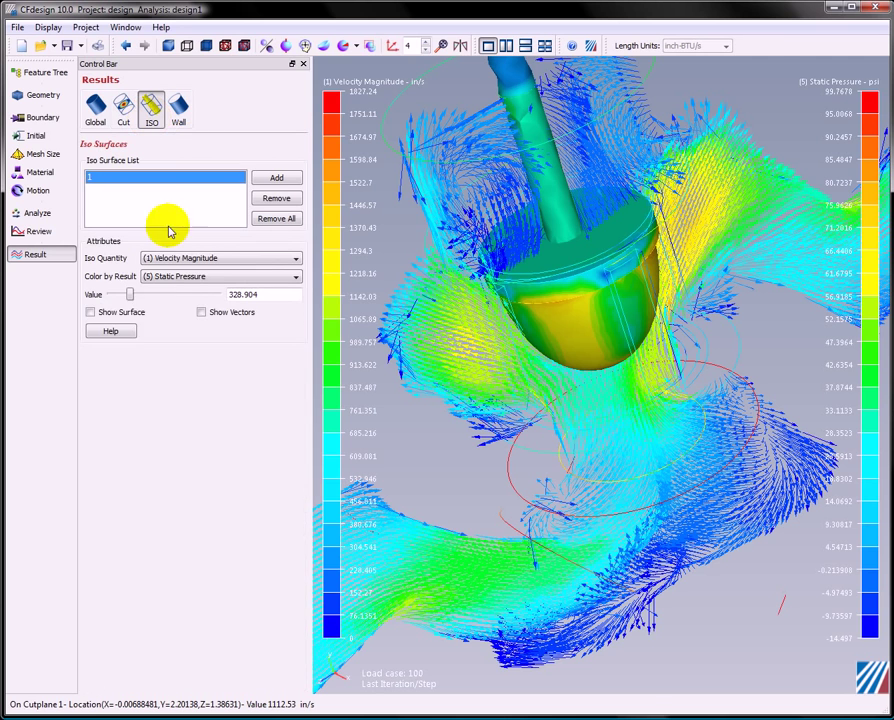
click(108, 313)
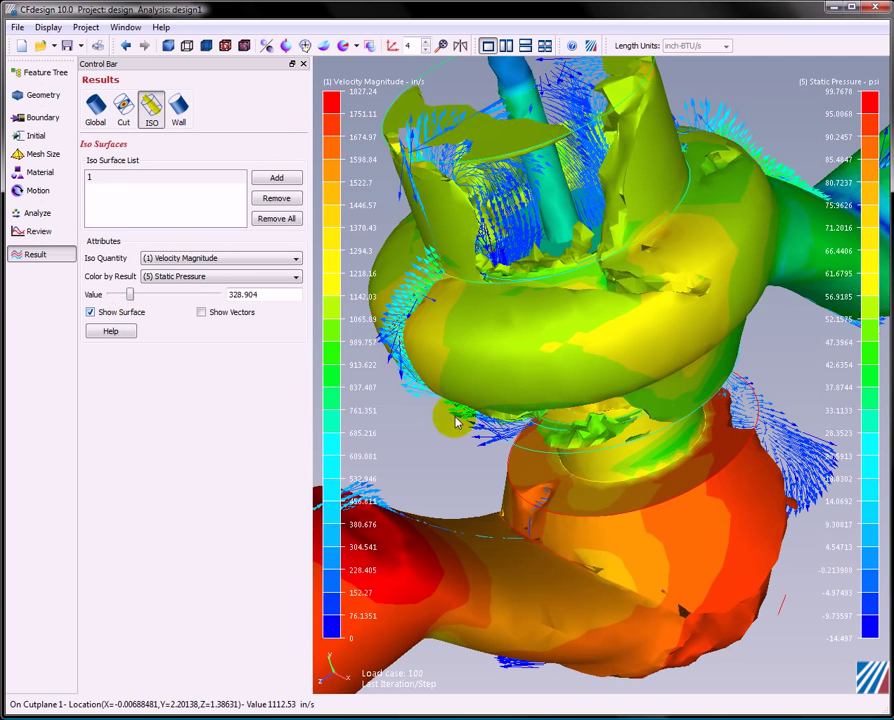
- Set the iso surface's velocity magnitude value to 347.176
drag(509, 361, 547, 375)
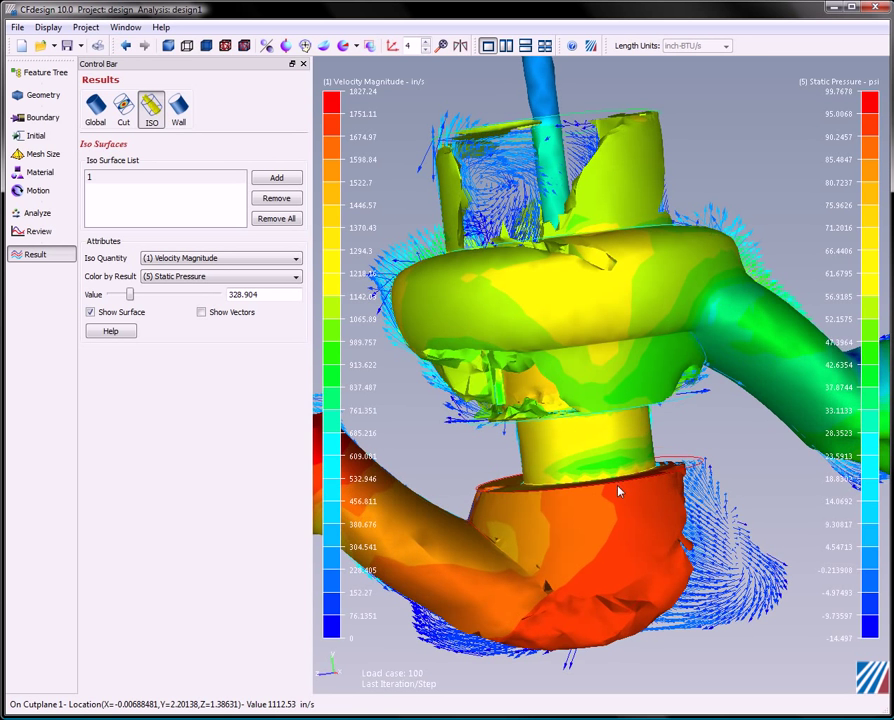
drag(599, 443, 613, 383)
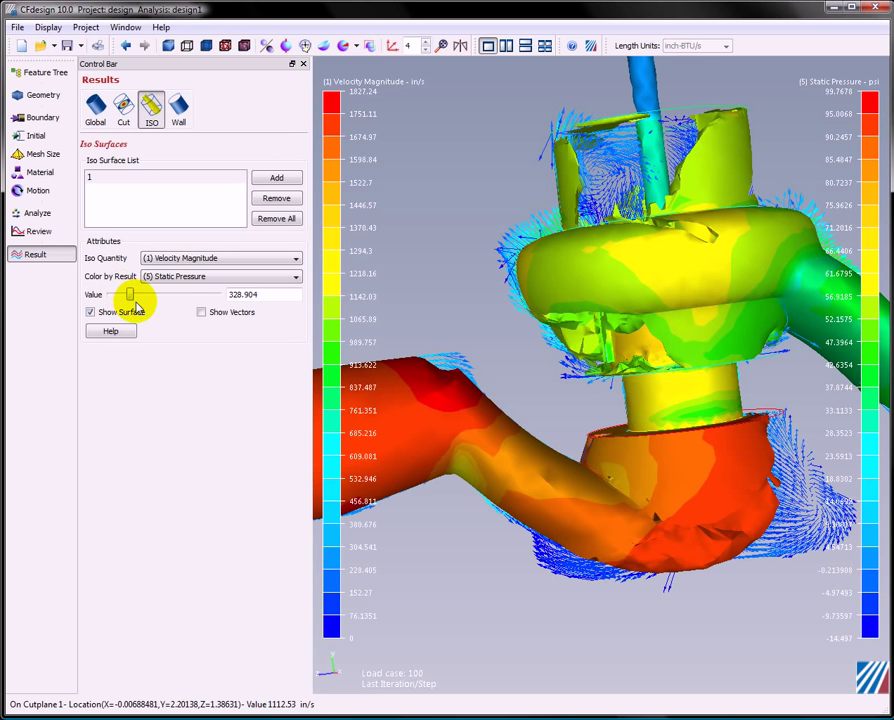
mouse_move(130, 298)
mouse_down()
mouse_move(141, 302)
mouse_move(134, 297)
mouse_up()
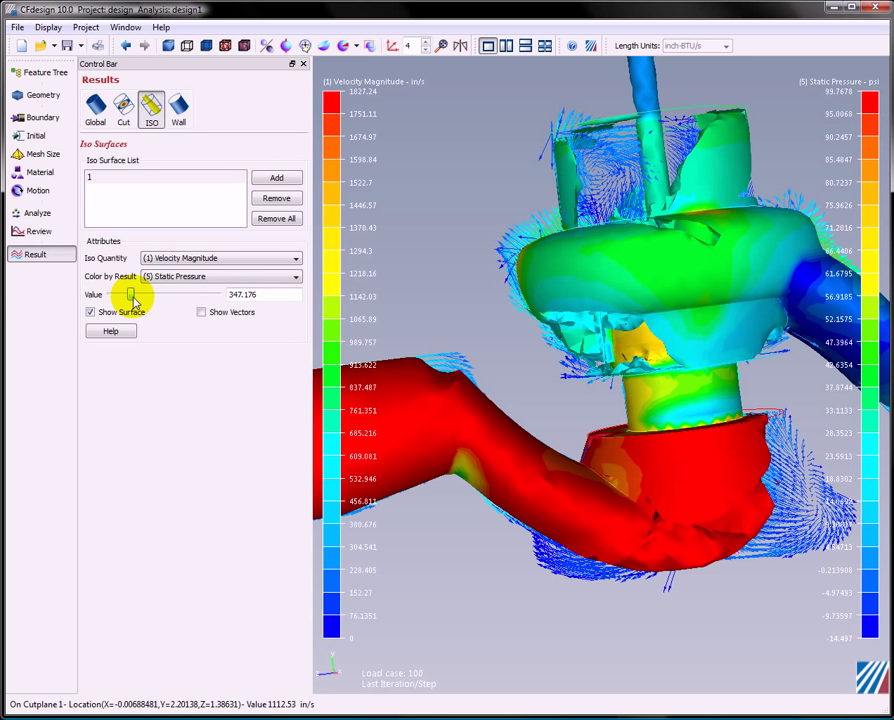
- Examine the iso surface and the vectors outside it at the pipe bend, the lower chamber and the ring around the plug
middle_drag(794, 532, 683, 363)
middle_drag(680, 410, 418, 390)
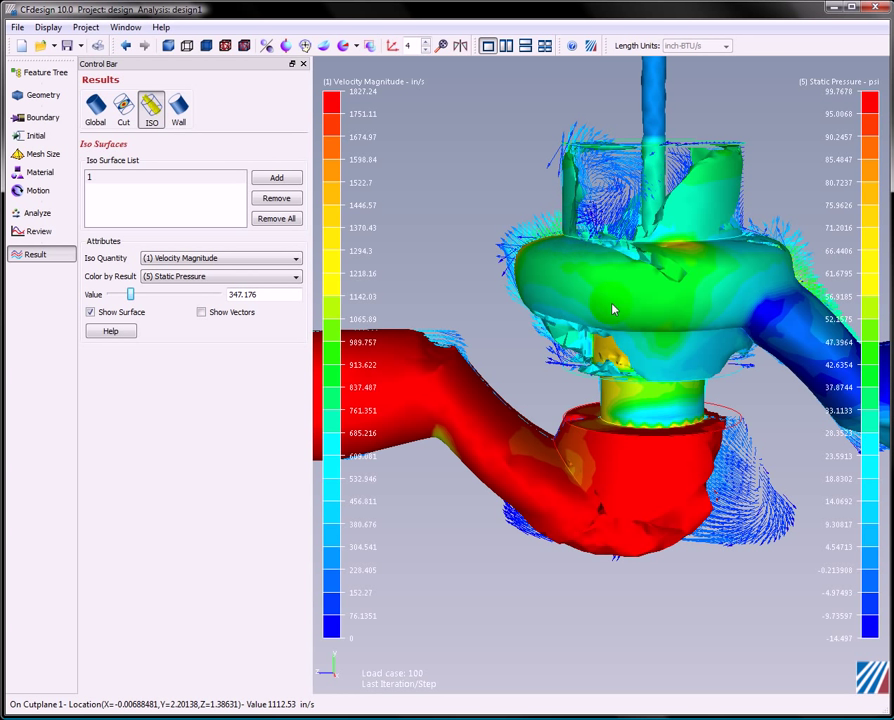
middle_drag(631, 289, 638, 267)
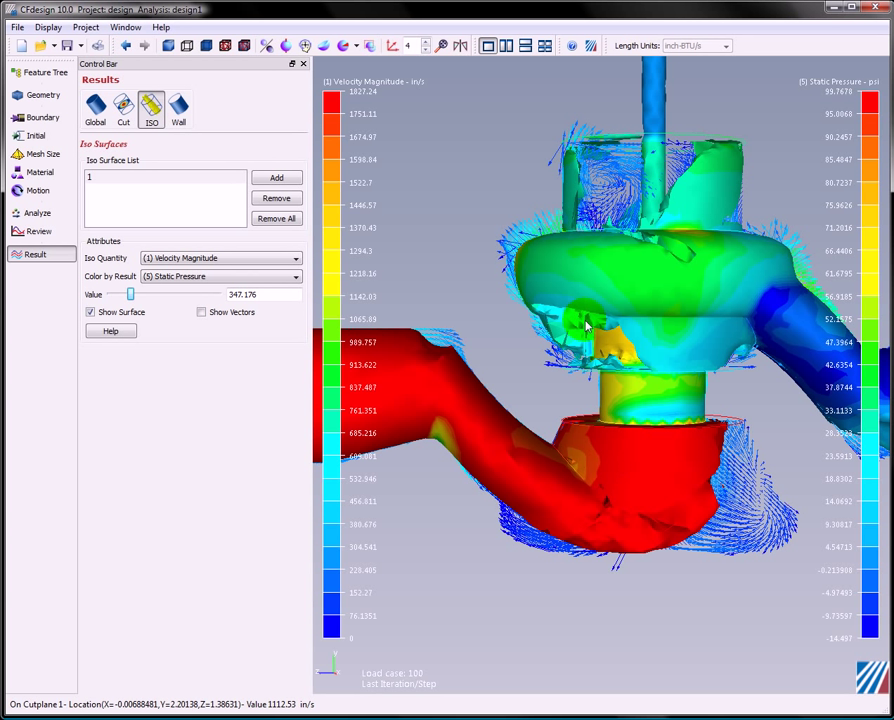
drag(420, 306, 468, 388)
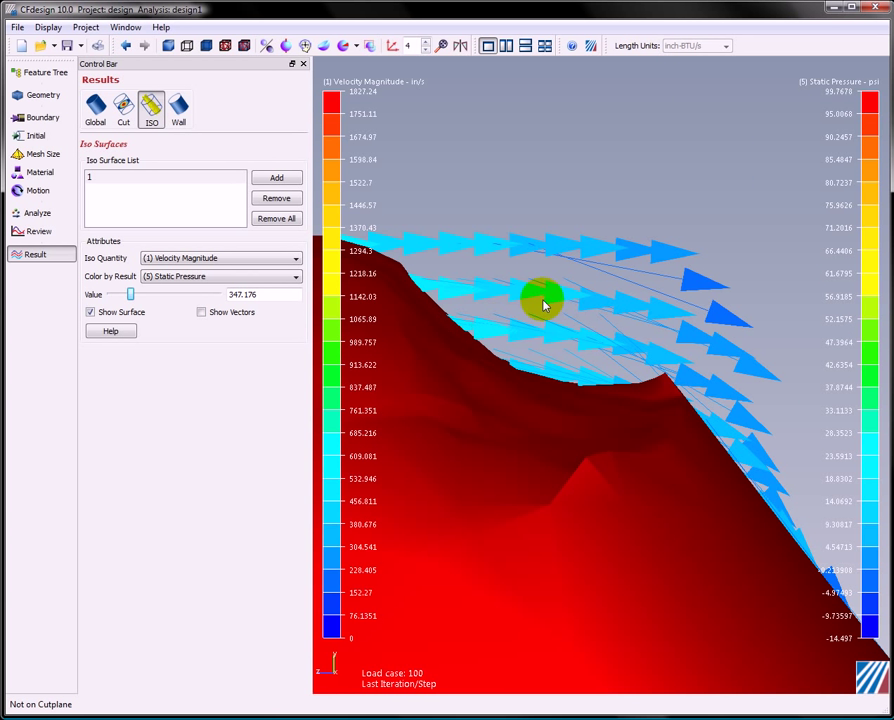
ctrl+middle_drag(527, 126, 553, 229)
click(463, 45)
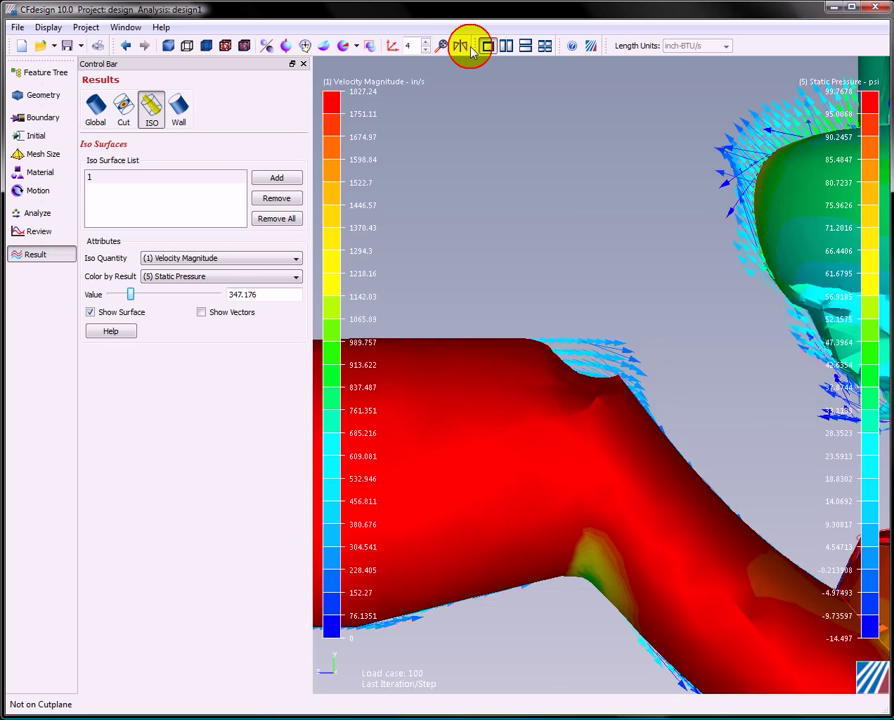
drag(620, 290, 393, 186)
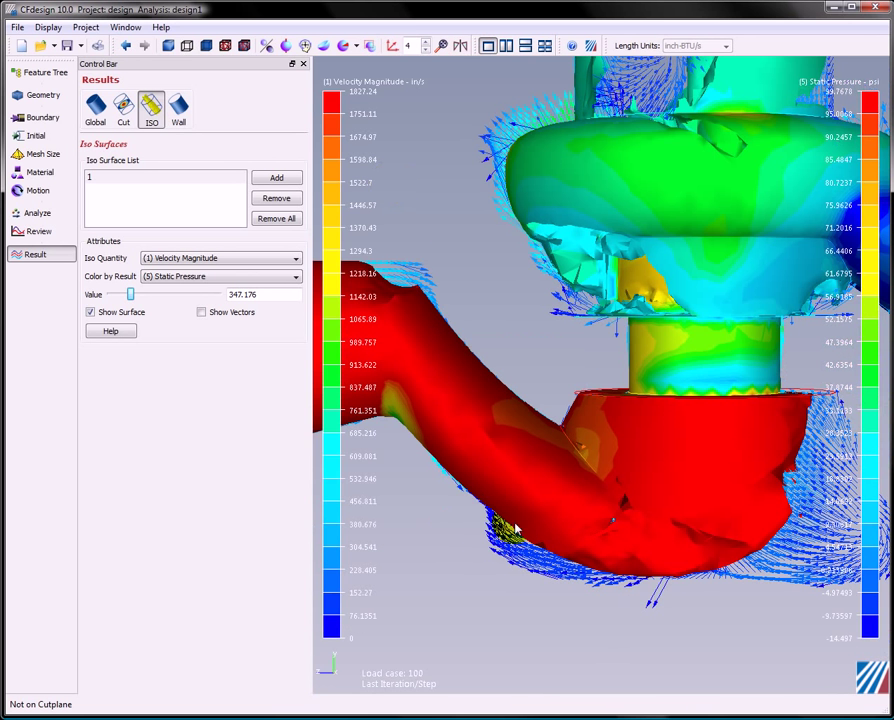
drag(790, 414, 548, 428)
drag(484, 198, 810, 410)
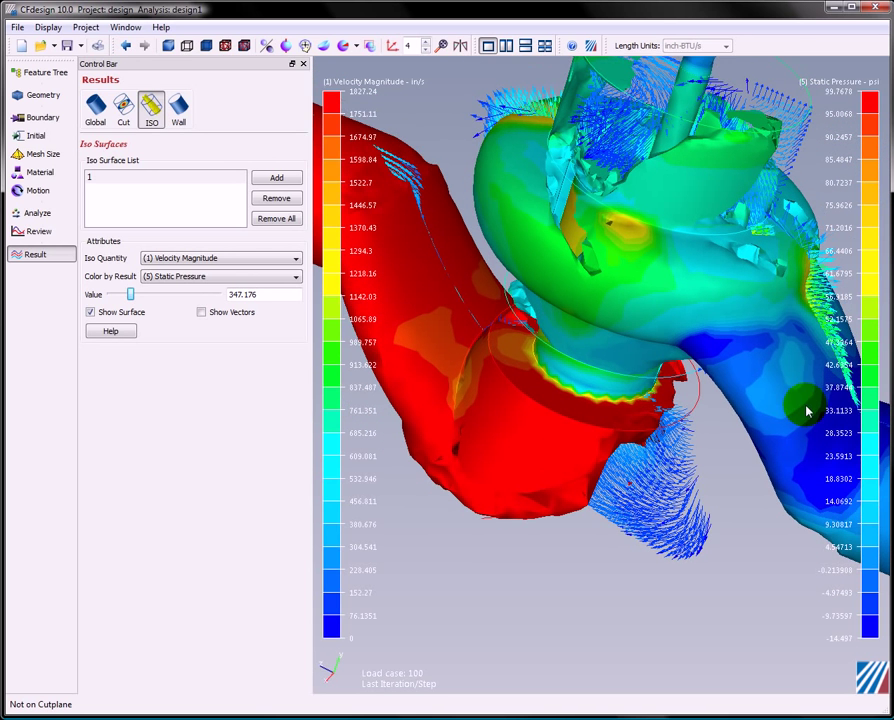